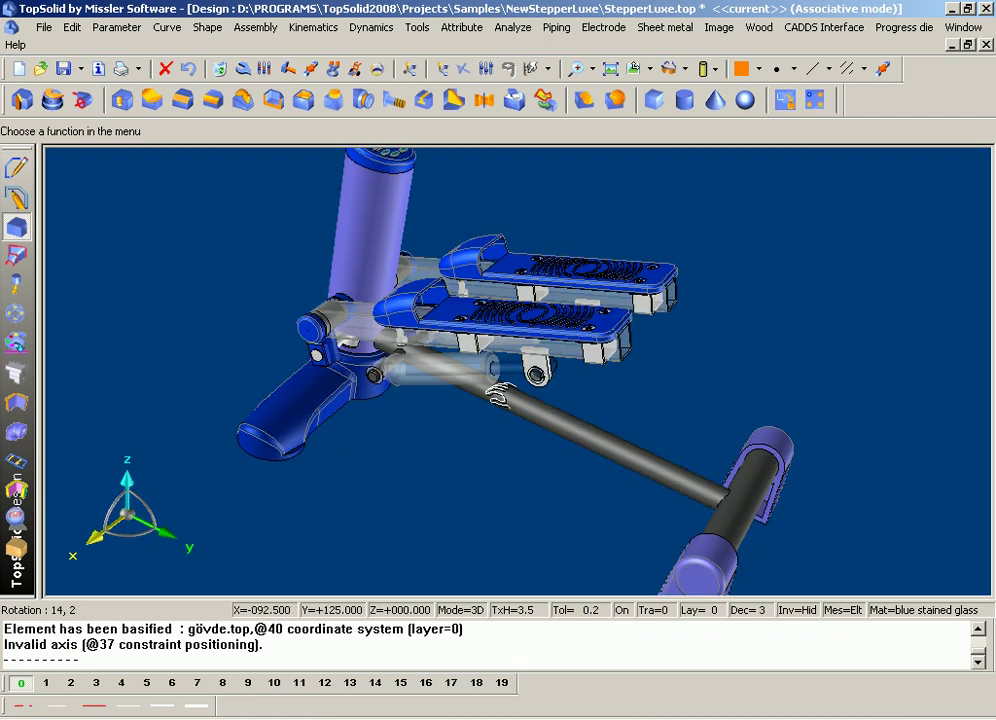
Change the 3D view's perspective mode and reorient the stepper assembly.
{"action": "mouse_move", "coordinate": [589, 329]}
{"action": "middle_mouse_down"}
{"action": "mouse_move", "coordinate": [515, 252]}
{"action": "mouse_move", "coordinate": [157, 522]}
{"action": "middle_mouse_up"}
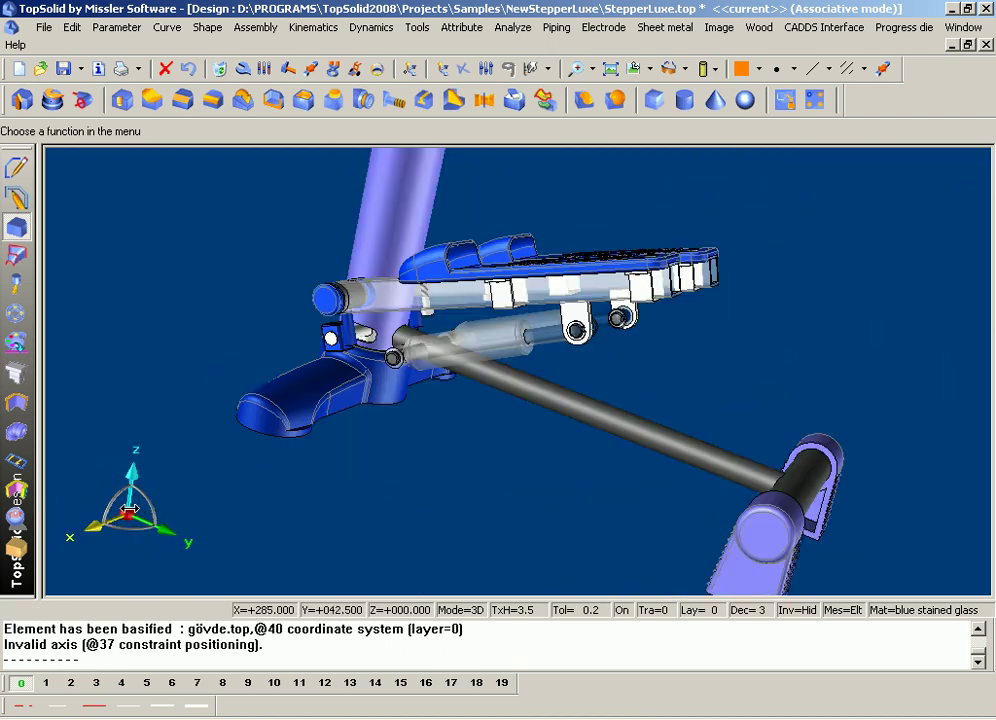
{"action": "left_click_drag", "start_coordinate": [157, 522], "coordinate": [132, 478]}
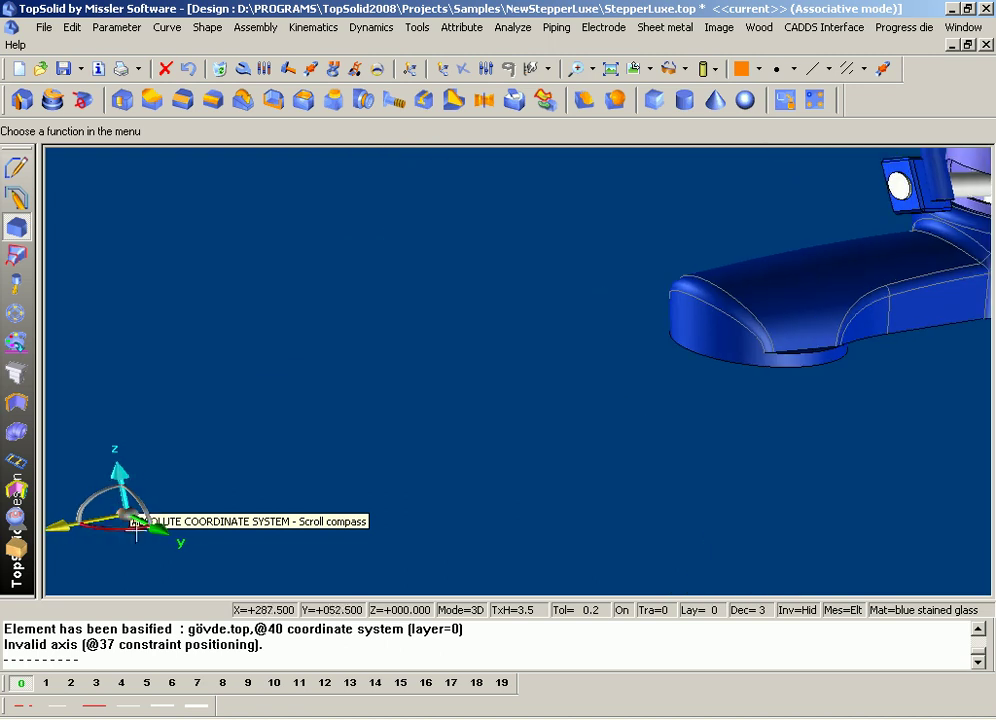
{"action": "key", "text": "Right"}
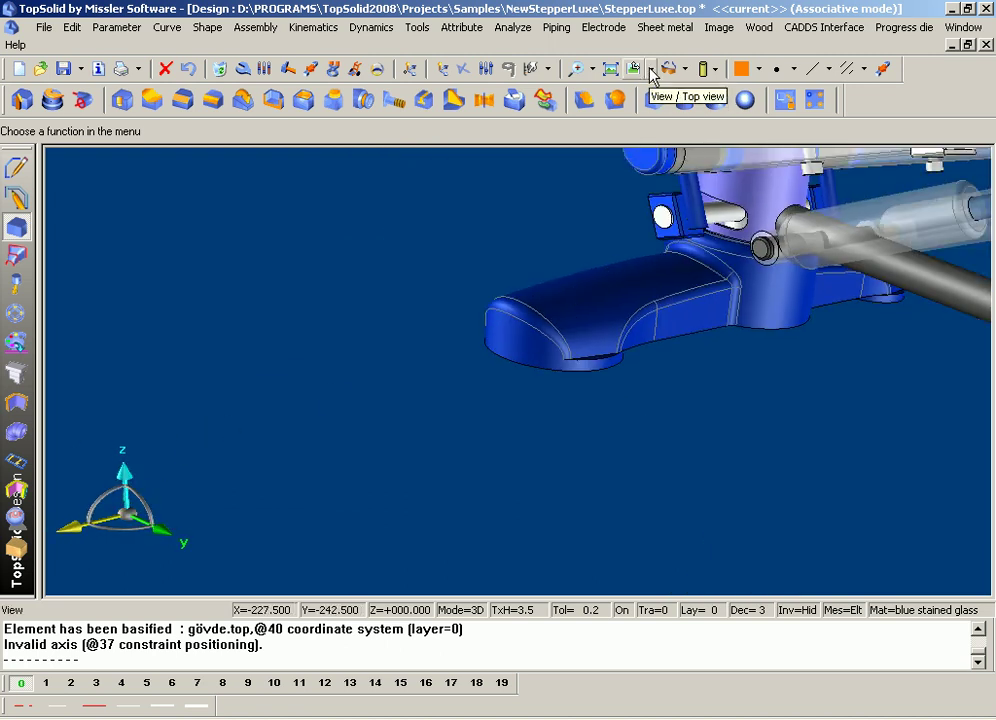
{"action": "left_click", "coordinate": [651, 69]}
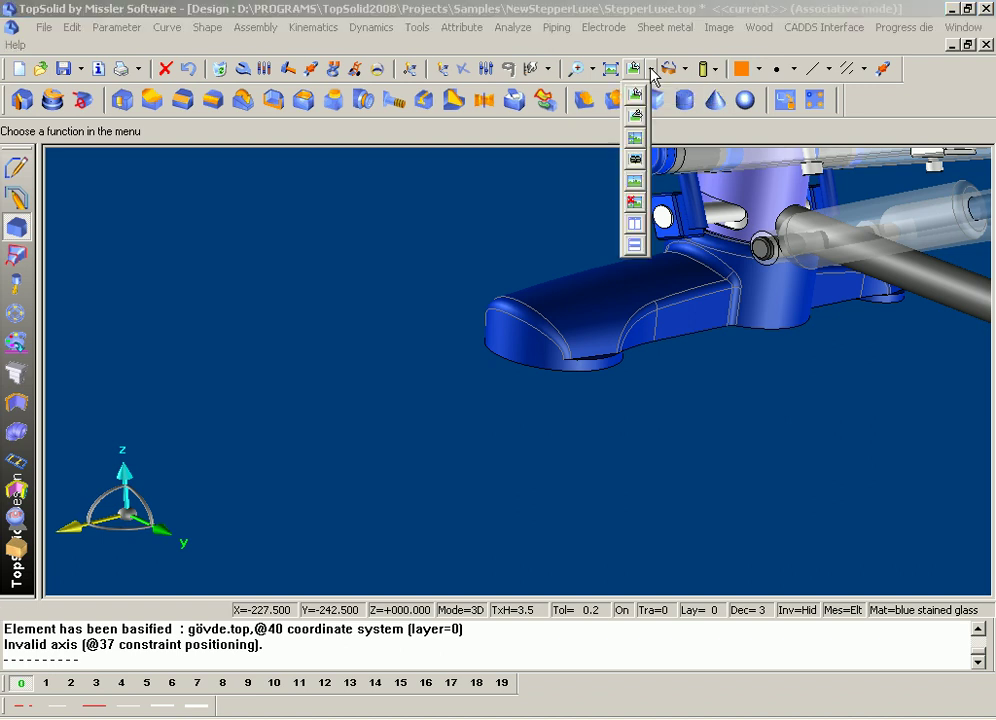
{"action": "left_click", "coordinate": [637, 145]}
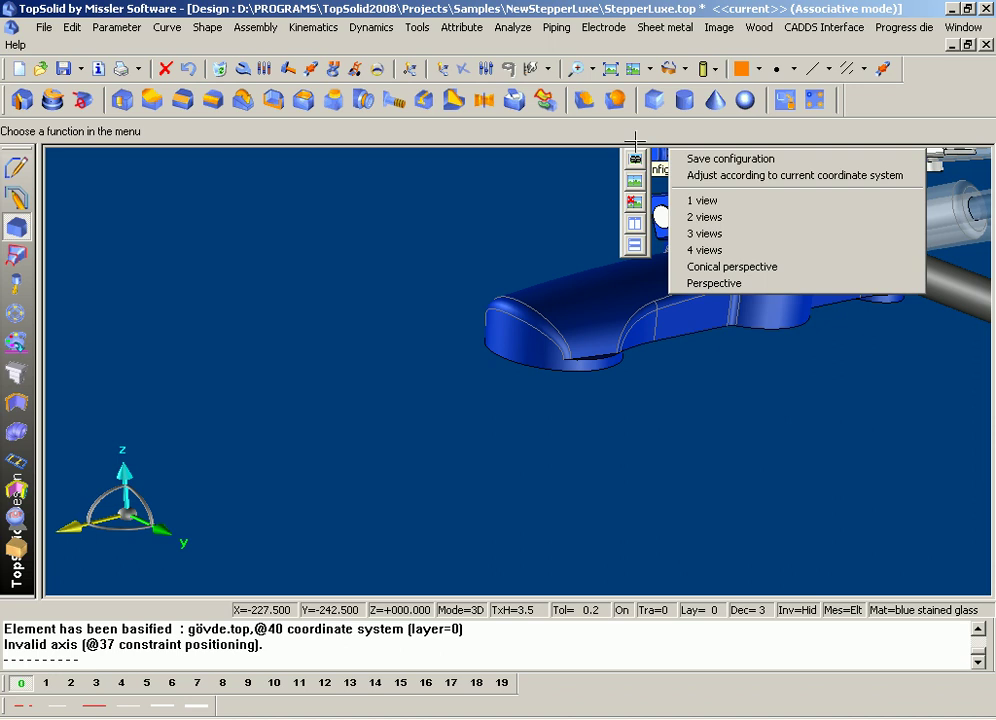
{"action": "left_click", "coordinate": [718, 284]}
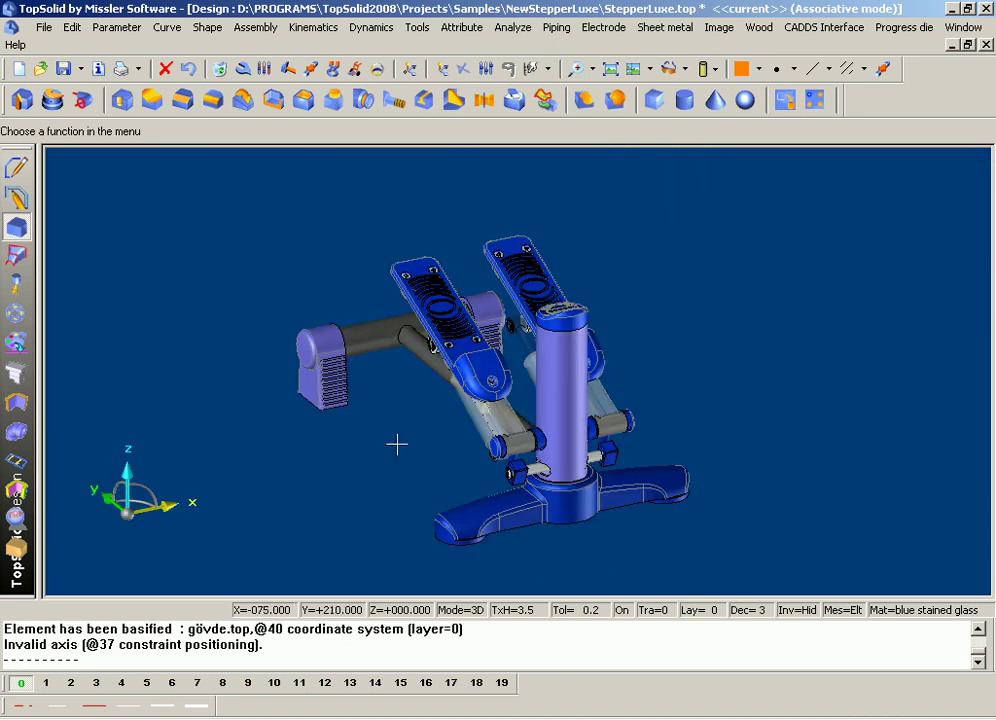
{"action": "mouse_move", "coordinate": [449, 447]}
{"action": "middle_mouse_down"}
{"action": "mouse_move", "coordinate": [648, 437]}
{"action": "mouse_move", "coordinate": [623, 447]}
{"action": "mouse_move", "coordinate": [596, 418]}
{"action": "mouse_move", "coordinate": [527, 385]}
{"action": "mouse_move", "coordinate": [511, 362]}
{"action": "mouse_move", "coordinate": [622, 303]}
{"action": "mouse_move", "coordinate": [422, 345]}
{"action": "mouse_move", "coordinate": [518, 400]}
{"action": "mouse_move", "coordinate": [509, 340]}
{"action": "mouse_move", "coordinate": [516, 362]}
{"action": "mouse_move", "coordinate": [689, 367]}
{"action": "mouse_move", "coordinate": [634, 285]}
{"action": "mouse_move", "coordinate": [534, 394]}
{"action": "mouse_move", "coordinate": [506, 376]}
{"action": "middle_mouse_up"}
Launch the Kinematics Animate player and play the stepper's pedal animation.
{"action": "left_click", "coordinate": [313, 28]}
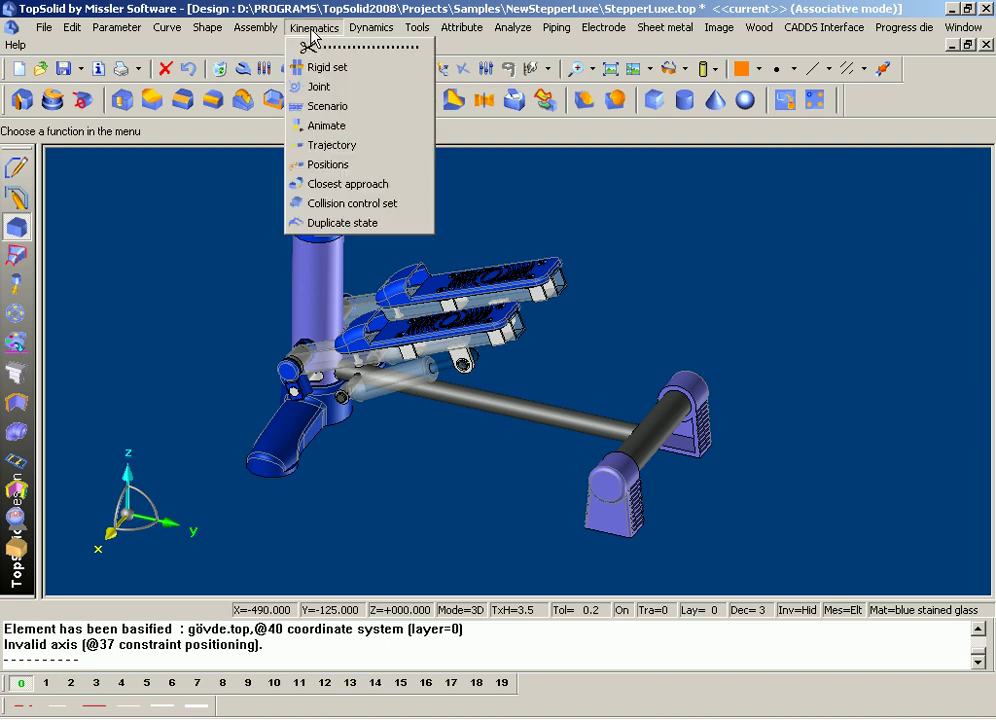
{"action": "left_click", "coordinate": [337, 128]}
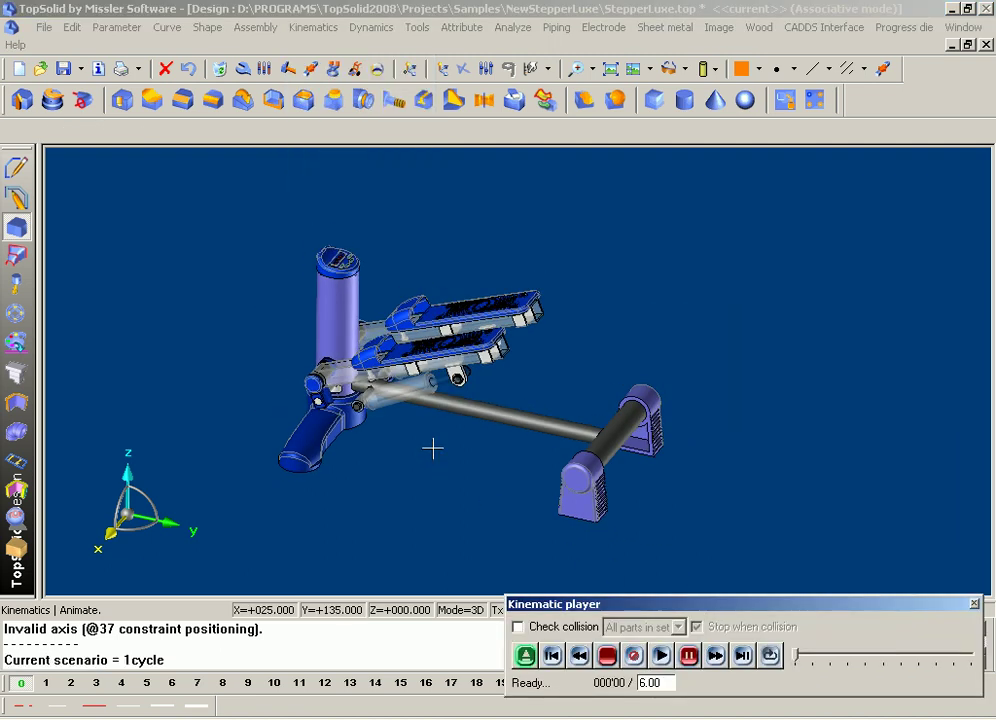
{"action": "left_click", "coordinate": [661, 655]}
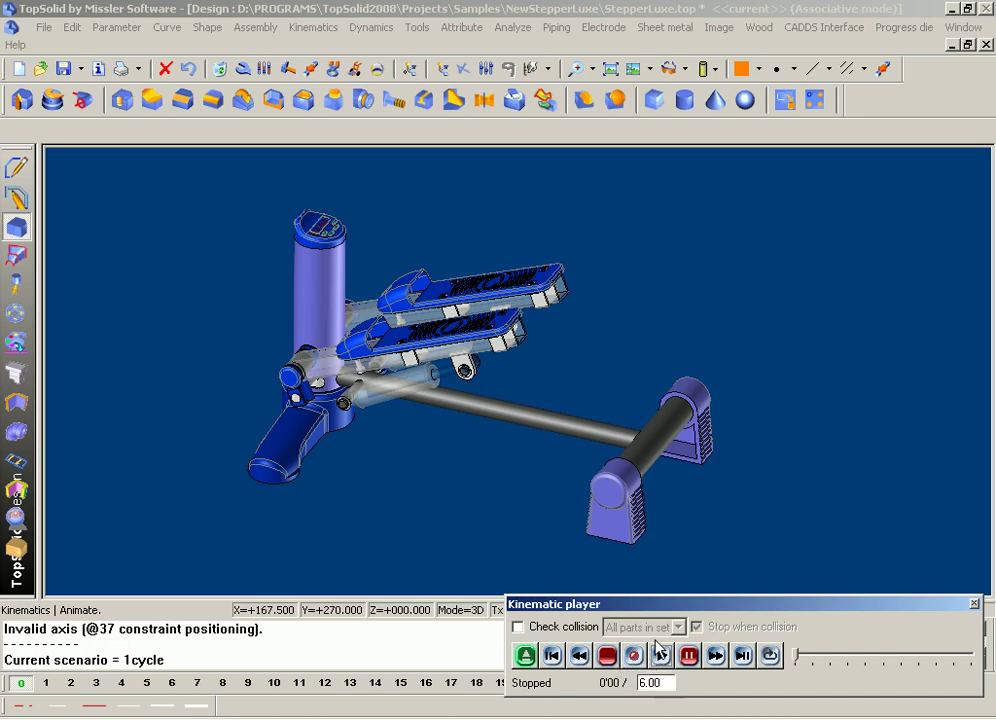
Set the animation time to 2 with looping enabled, replay it, then stop and close the player.
{"action": "left_click_drag", "start_coordinate": [651, 682], "coordinate": [670, 683]}
{"action": "key", "text": "BackSpace"}
{"action": "type", "text": "2"}
{"action": "left_click", "coordinate": [662, 658]}
{"action": "left_click", "coordinate": [770, 656]}
{"action": "left_click", "coordinate": [661, 656]}
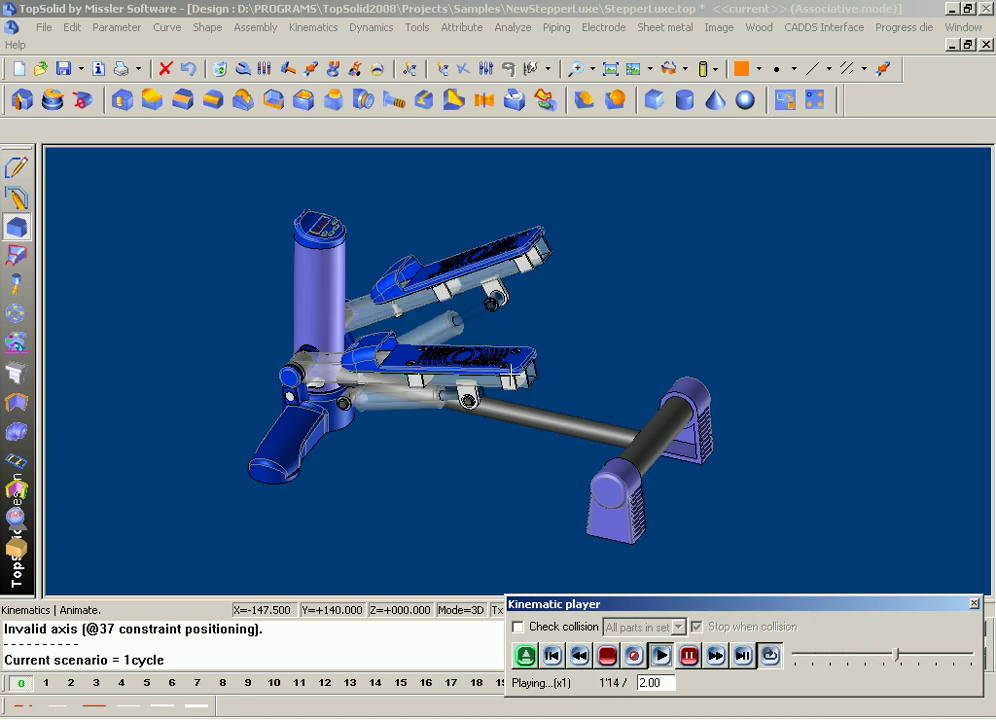
{"action": "key", "text": "Escape"}
Create a new drawing from the Draft template göksel.dft.
{"action": "scroll", "coordinate": [540, 392], "scroll_direction": "down", "scroll_amount": 3}
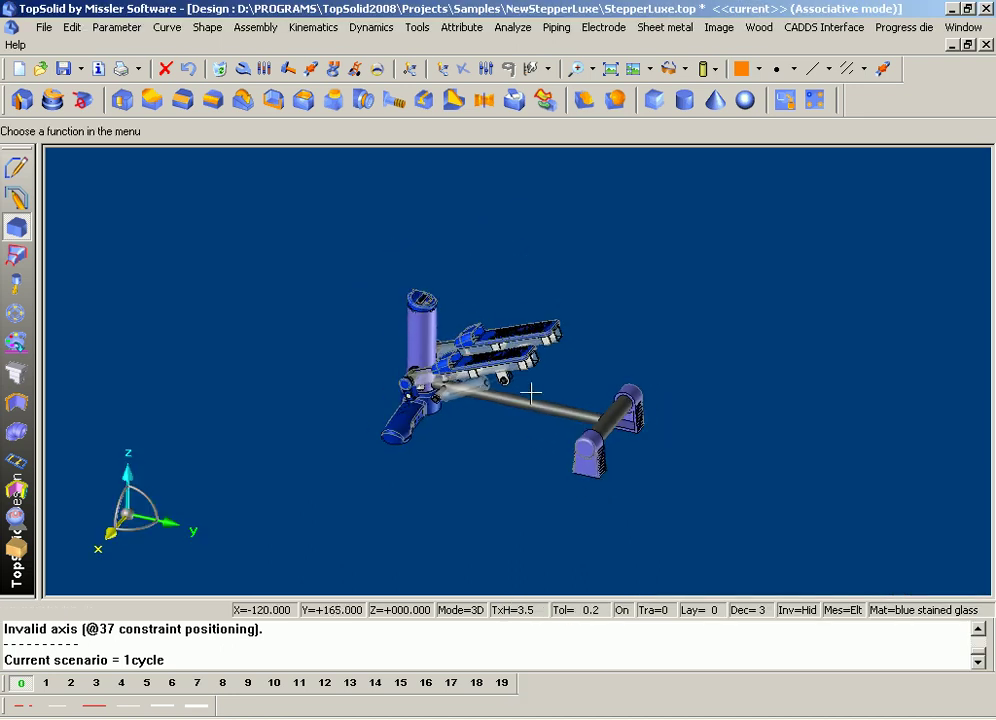
{"action": "scroll", "coordinate": [473, 387], "scroll_direction": "up", "scroll_amount": 2}
{"action": "mouse_move", "coordinate": [473, 387]}
{"action": "middle_mouse_down"}
{"action": "mouse_move", "coordinate": [553, 260]}
{"action": "mouse_move", "coordinate": [508, 404]}
{"action": "mouse_move", "coordinate": [437, 466]}
{"action": "mouse_move", "coordinate": [502, 389]}
{"action": "middle_mouse_up"}
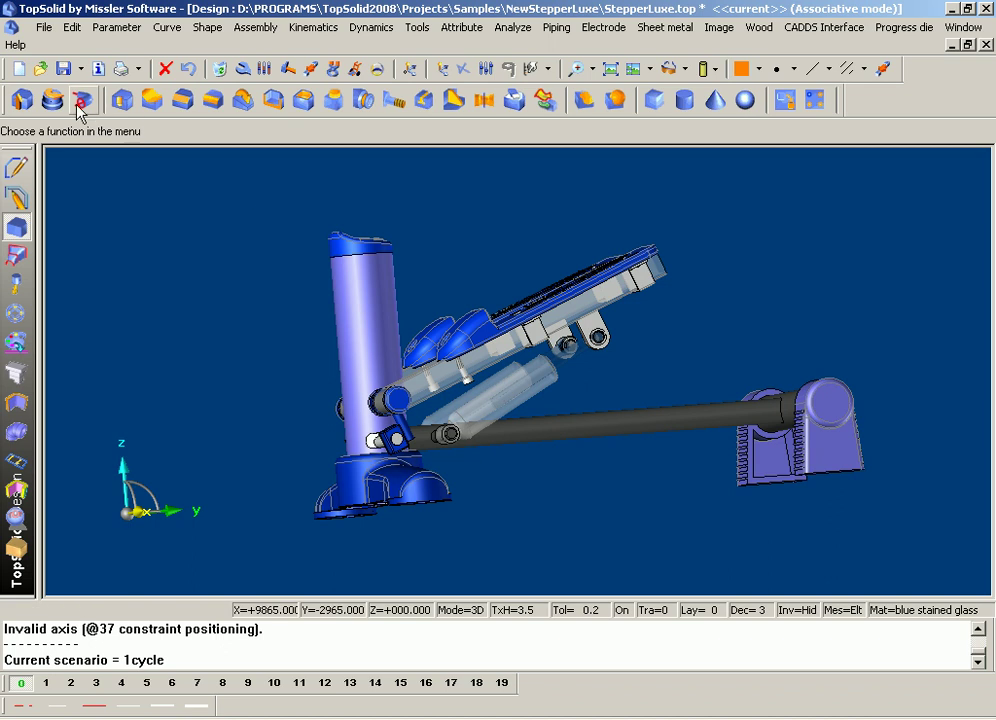
{"action": "left_click", "coordinate": [18, 68]}
{"action": "left_click", "coordinate": [391, 393]}
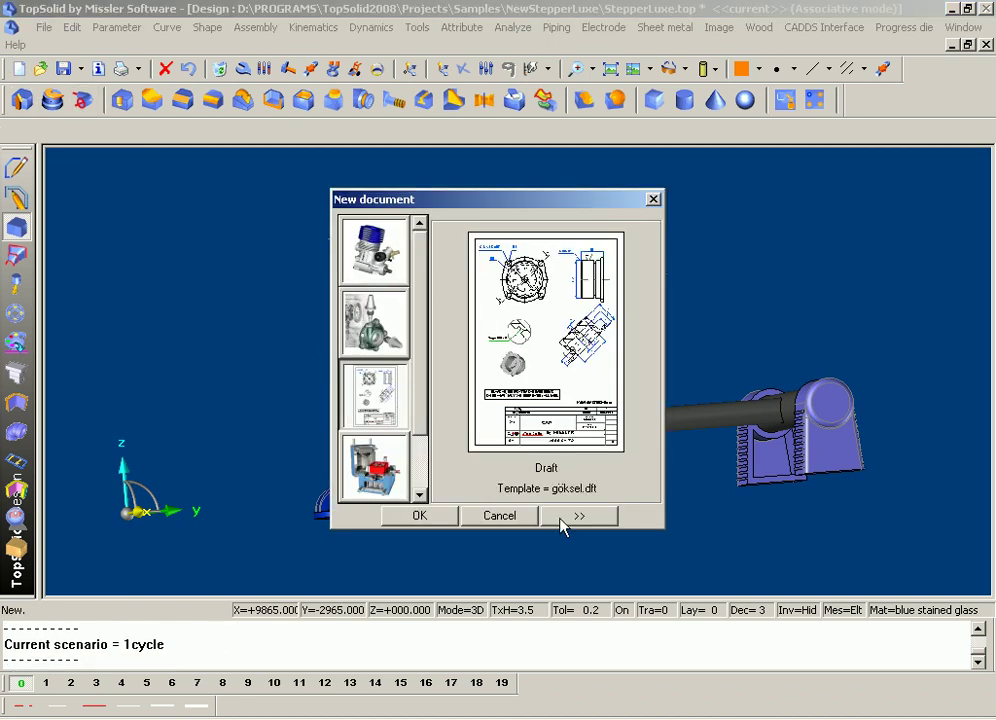
{"action": "left_click", "coordinate": [436, 518]}
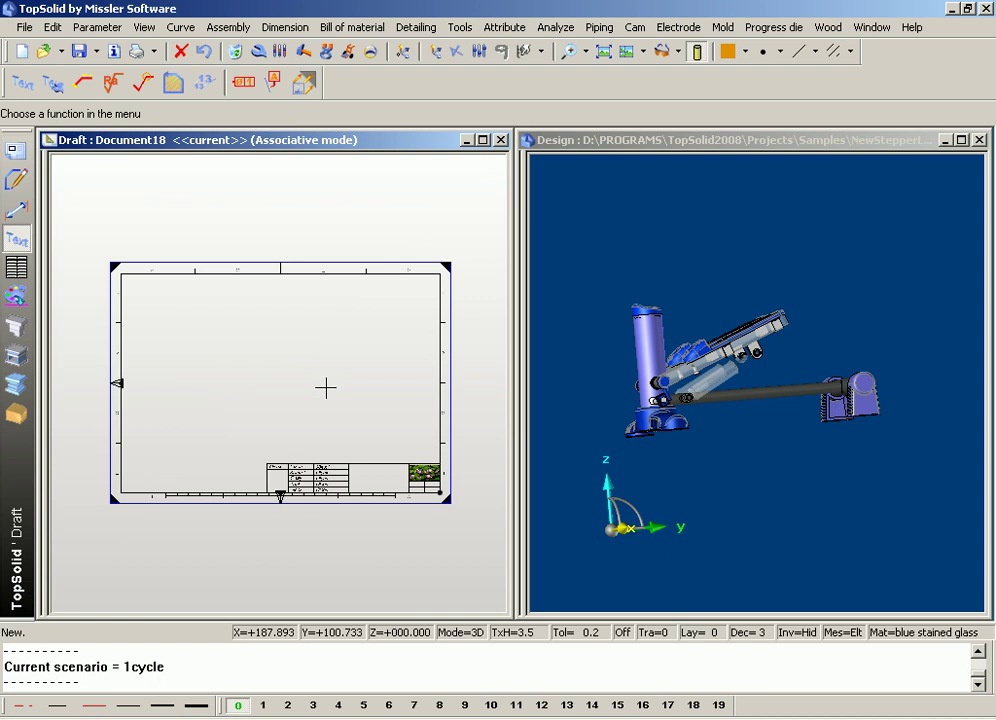
Start a main view of the whole assembly, choosing StepperLuxe as the source document.
{"action": "left_click", "coordinate": [16, 150]}
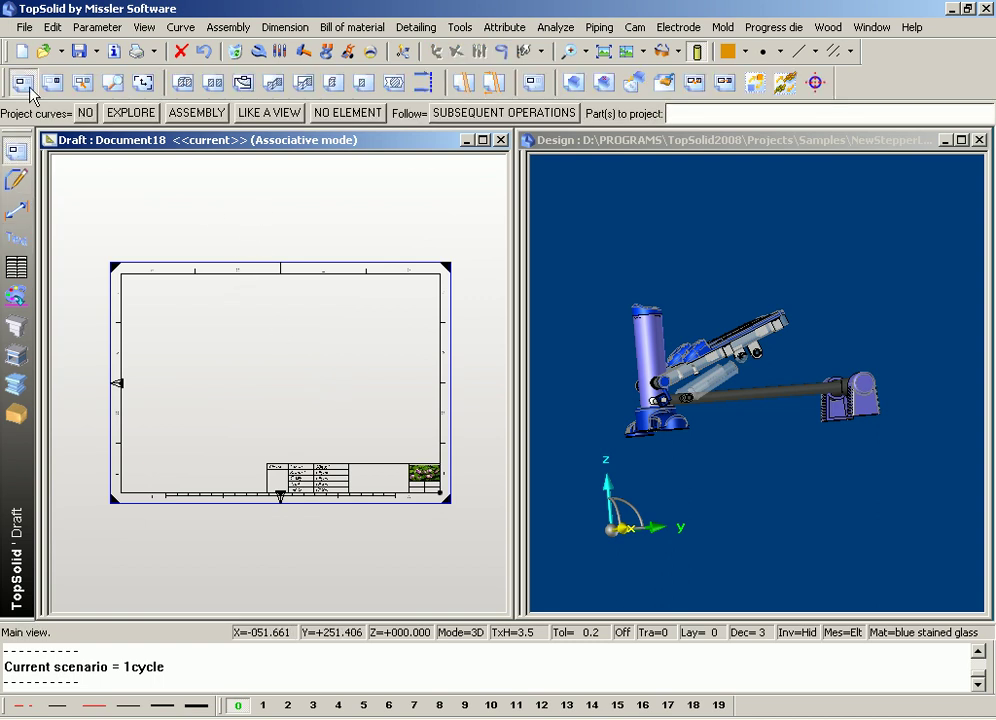
{"action": "scroll", "coordinate": [700, 320], "scroll_direction": "up", "scroll_amount": 3}
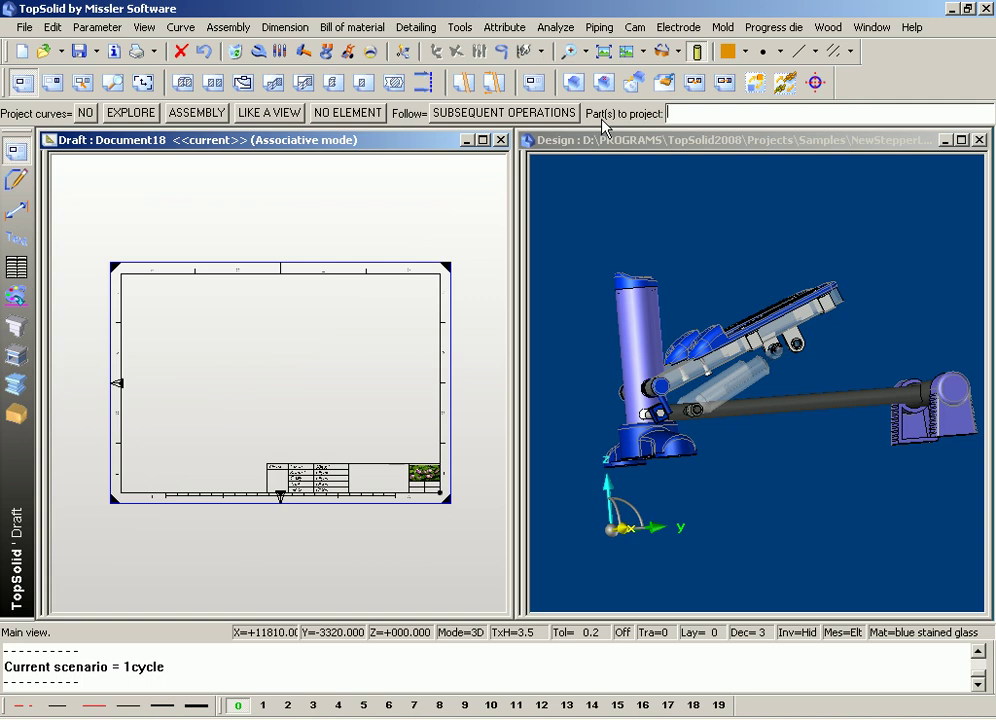
{"action": "left_click", "coordinate": [200, 112]}
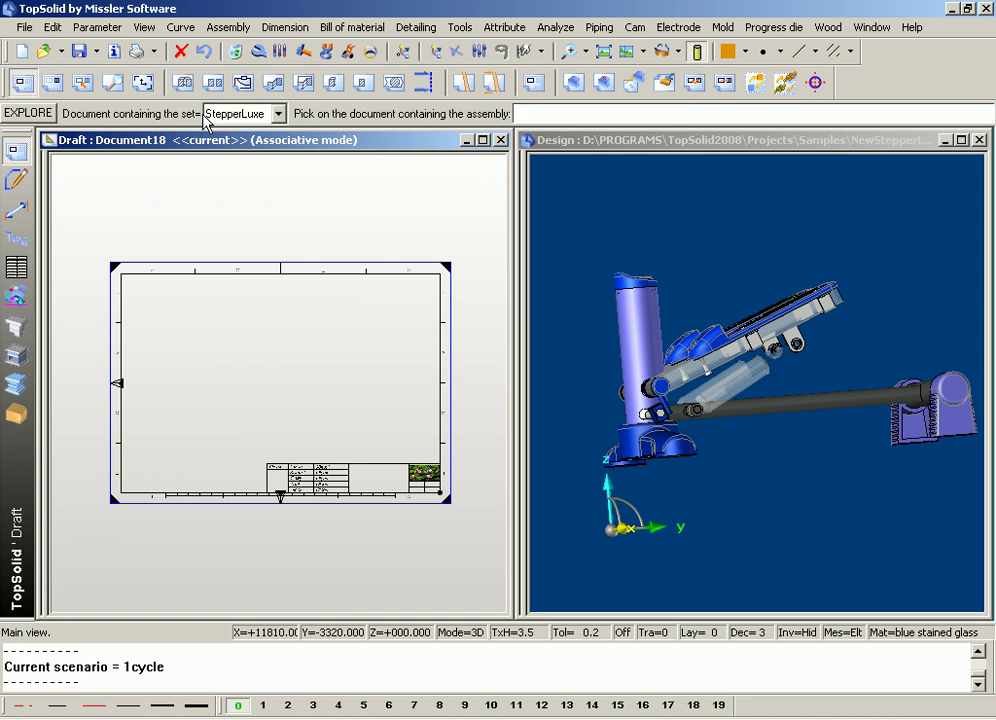
{"action": "left_click", "coordinate": [282, 114]}
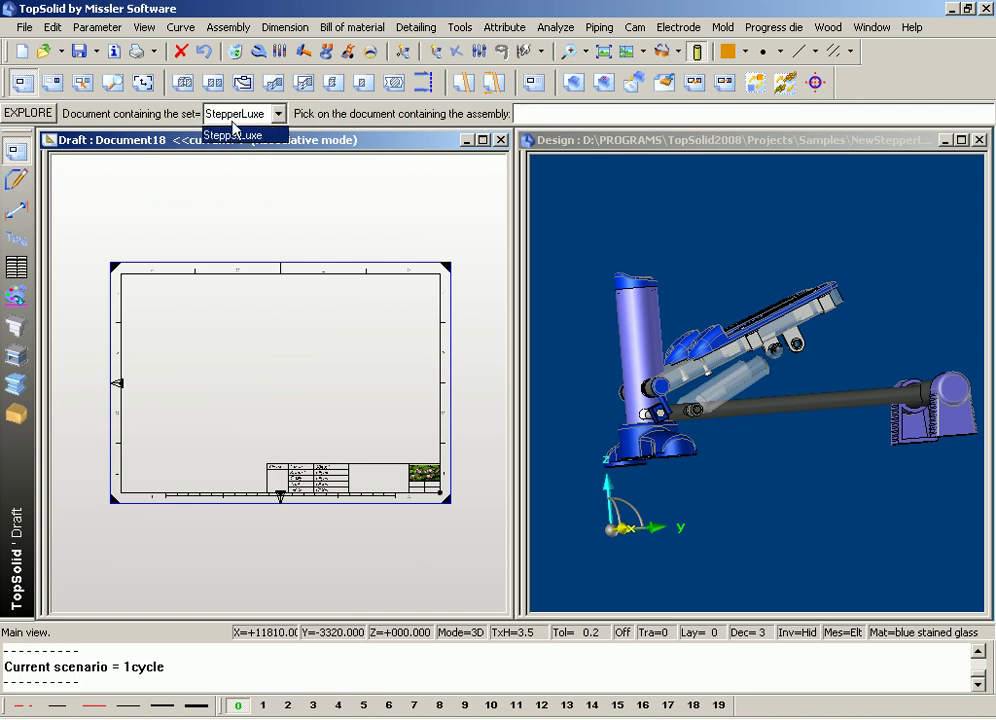
{"action": "left_click", "coordinate": [262, 134]}
{"action": "left_click", "coordinate": [279, 114]}
{"action": "left_click", "coordinate": [281, 117]}
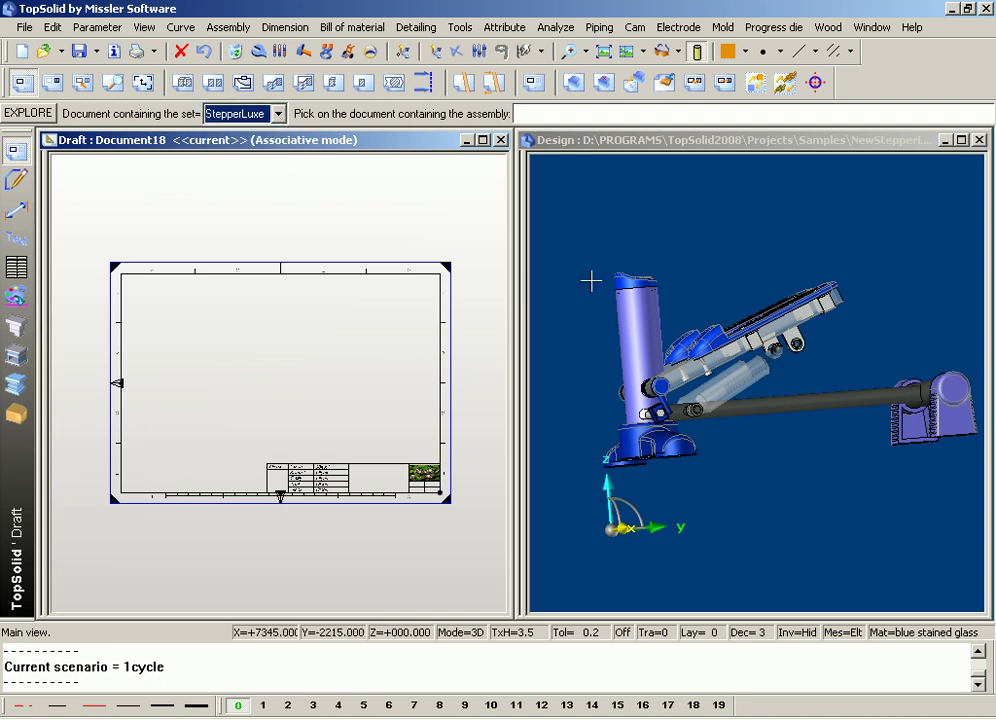
{"action": "left_click", "coordinate": [279, 114]}
{"action": "left_click", "coordinate": [261, 135]}
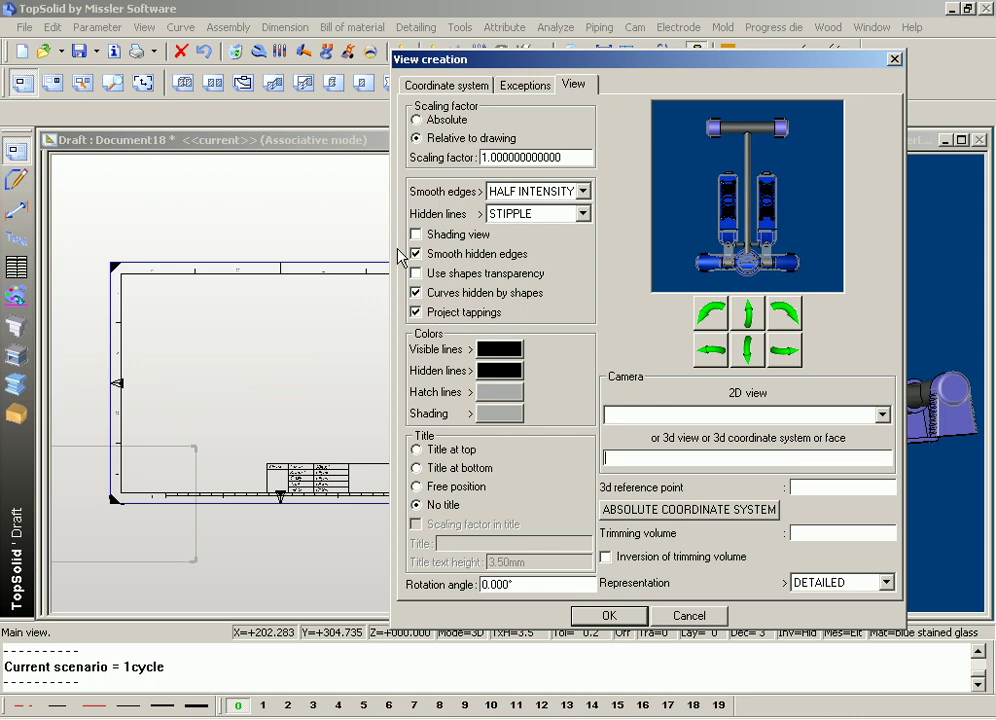
Rotate the view preview round to a side view of the stepper.
{"action": "left_click", "coordinate": [705, 352]}
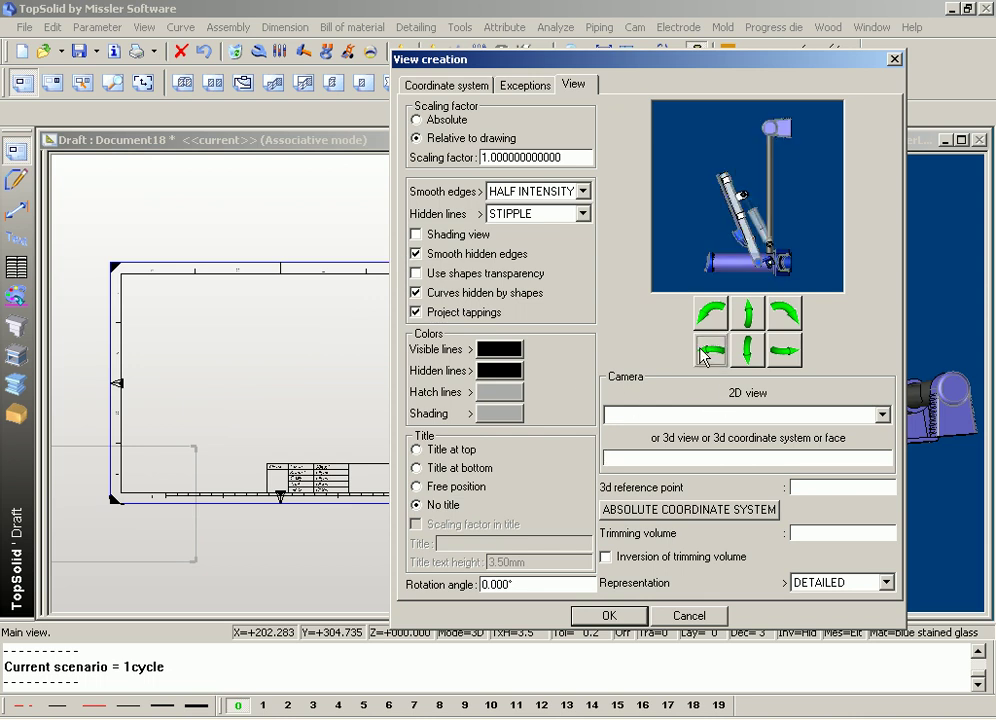
{"action": "left_click", "coordinate": [787, 350]}
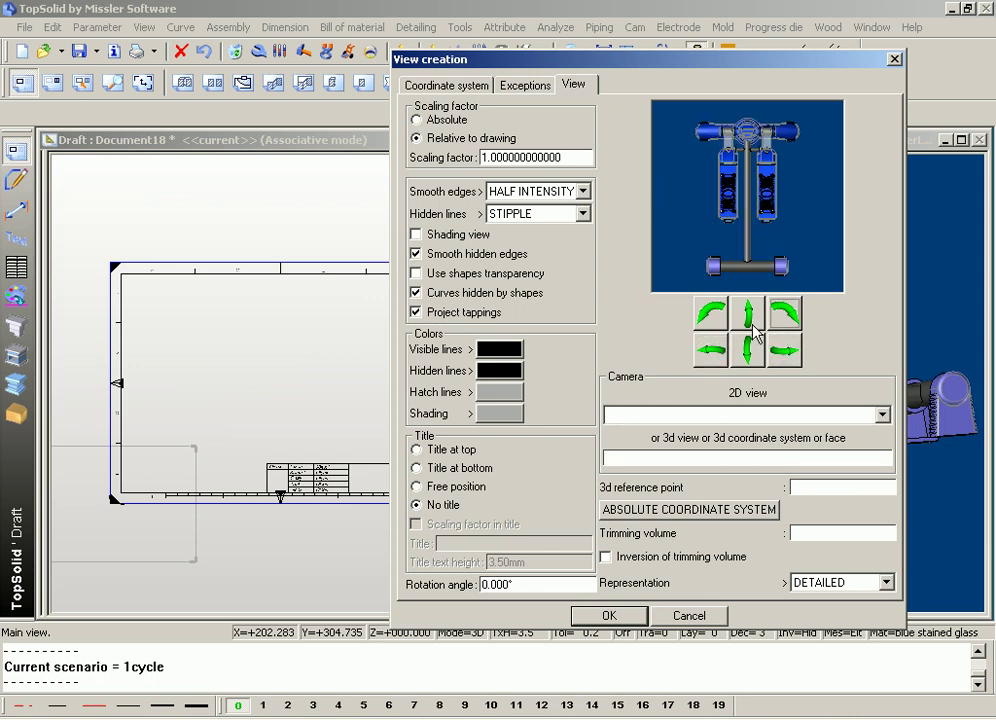
{"action": "left_click", "coordinate": [753, 325]}
{"action": "left_click", "coordinate": [709, 352]}
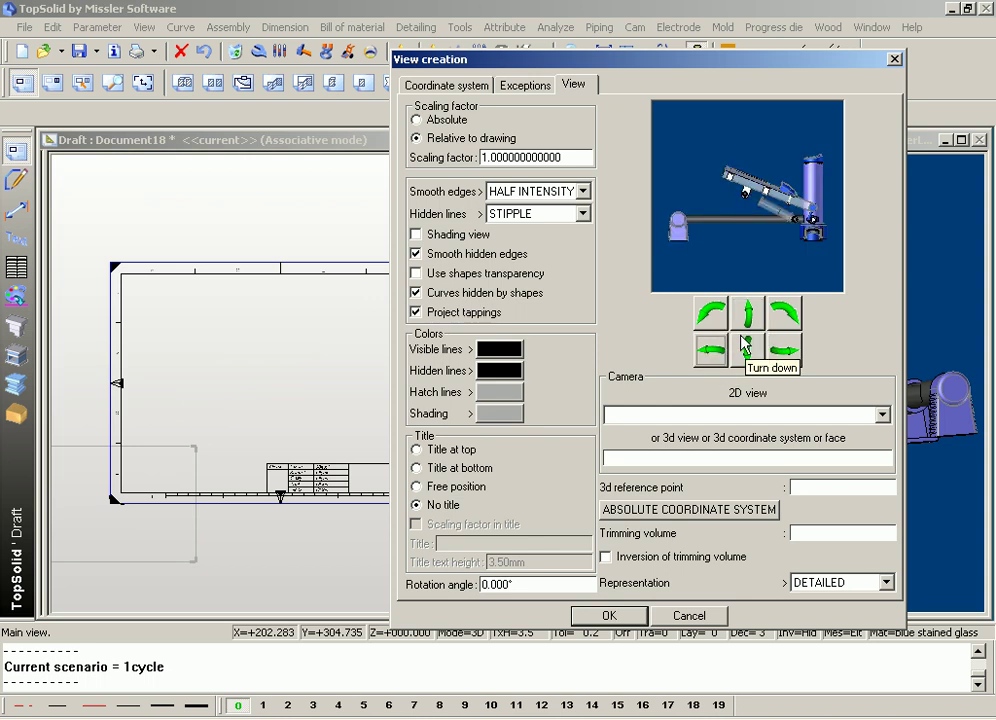
{"action": "left_click", "coordinate": [714, 351]}
{"action": "left_click", "coordinate": [714, 352]}
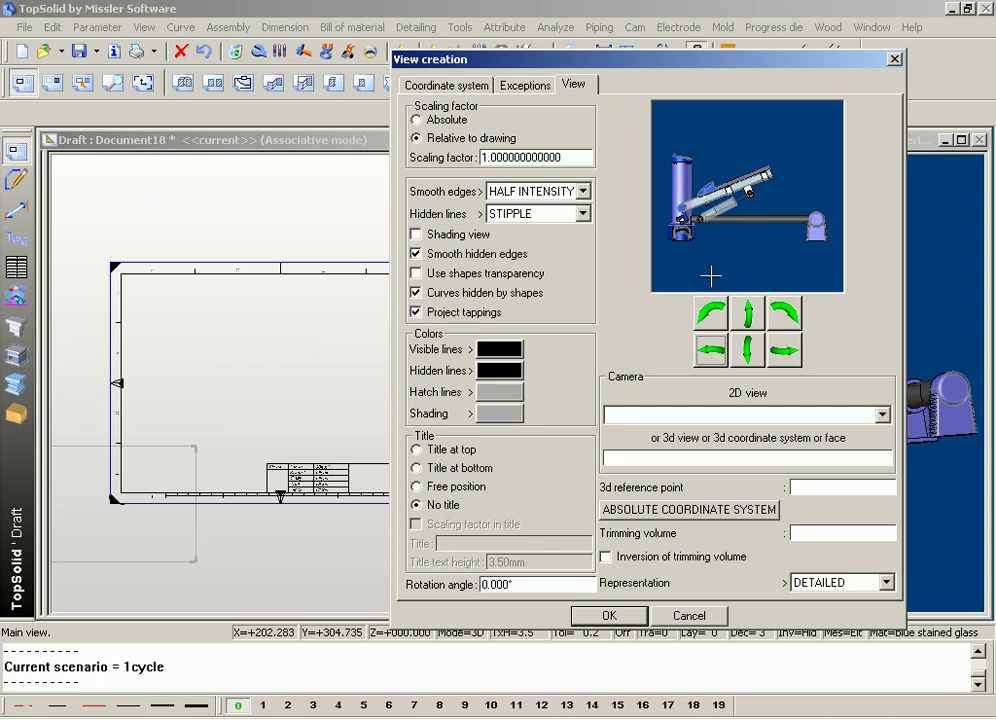
Keep smooth edges at HALF INTENSITY, set hidden lines to HIDDEN, and confirm the view.
{"action": "left_click", "coordinate": [512, 196]}
{"action": "left_click", "coordinate": [522, 216]}
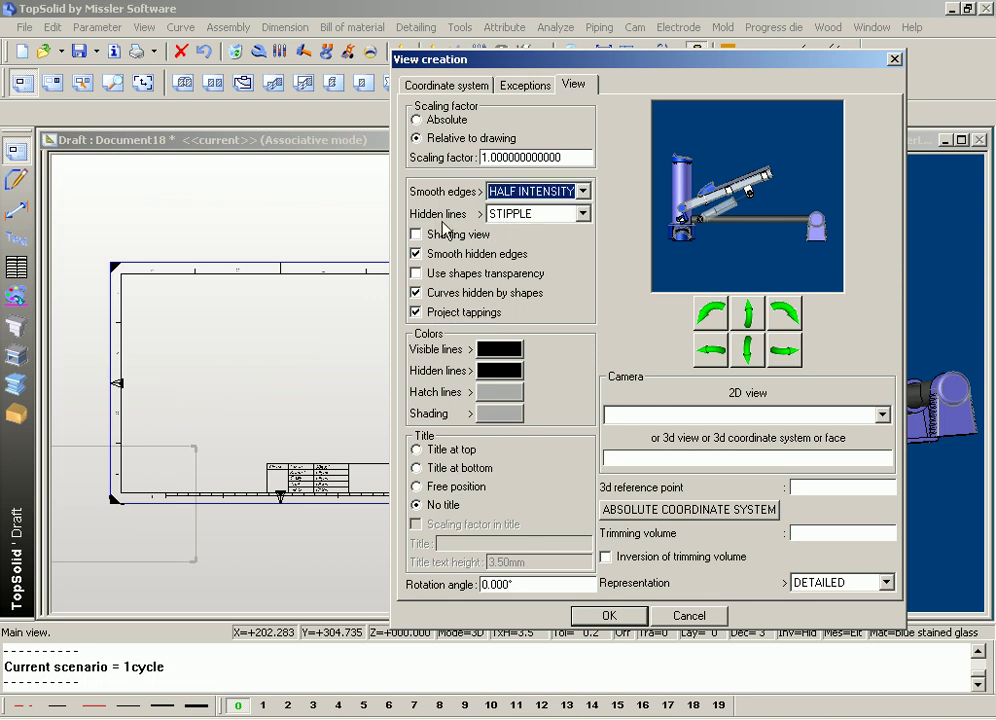
{"action": "left_click", "coordinate": [535, 213]}
{"action": "left_click", "coordinate": [520, 242]}
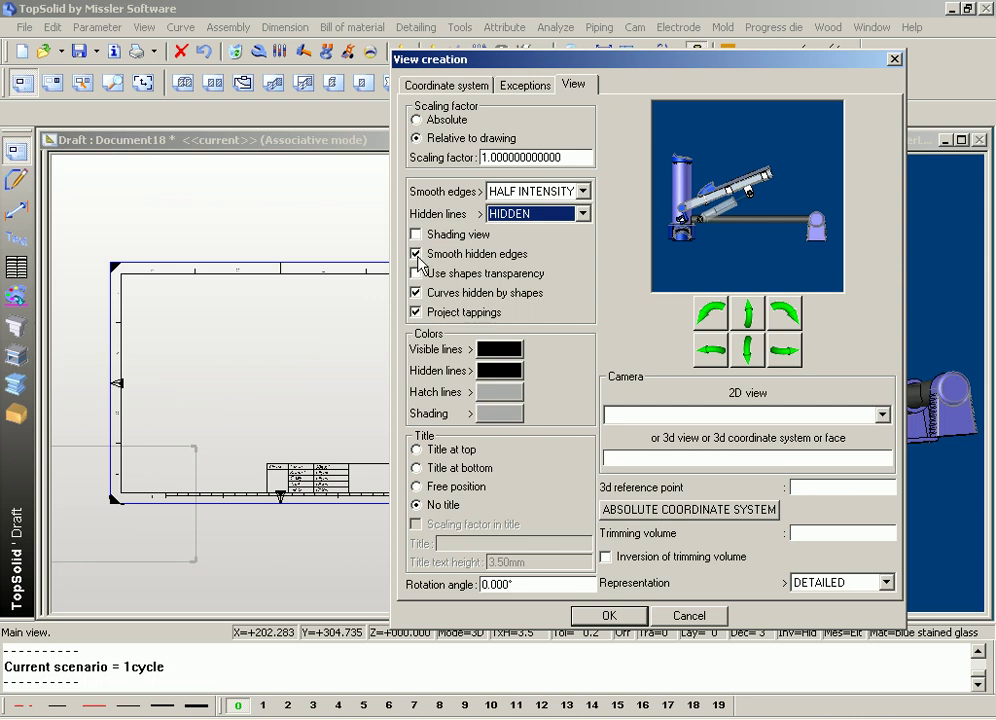
{"action": "left_click", "coordinate": [608, 614]}
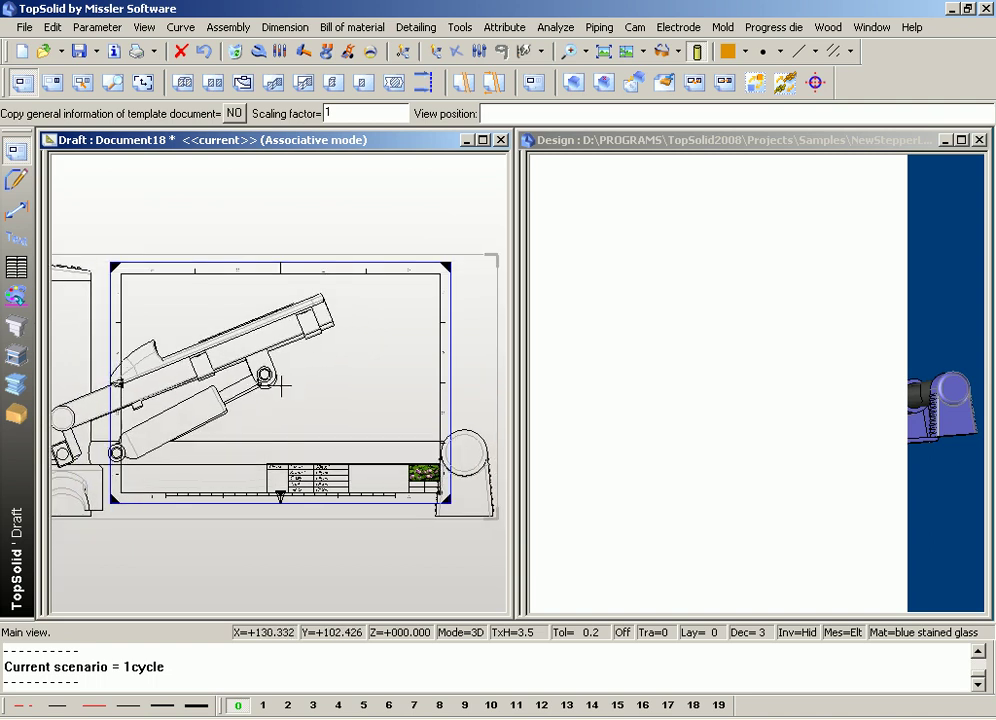
Change the main view's scaling factor from 0.4 to 0.3 and finally 0.2.
{"action": "scroll", "coordinate": [308, 372], "scroll_direction": "down", "scroll_amount": 2}
{"action": "scroll", "coordinate": [285, 362], "scroll_direction": "down", "scroll_amount": 2}
{"action": "scroll", "coordinate": [260, 355], "scroll_direction": "down", "scroll_amount": 2}
{"action": "scroll", "coordinate": [242, 350], "scroll_direction": "down", "scroll_amount": 2}
{"action": "scroll", "coordinate": [232, 345], "scroll_direction": "up", "scroll_amount": 3}
{"action": "scroll", "coordinate": [216, 338], "scroll_direction": "up", "scroll_amount": 2}
{"action": "scroll", "coordinate": [245, 340], "scroll_direction": "up", "scroll_amount": 2}
{"action": "scroll", "coordinate": [271, 318], "scroll_direction": "down", "scroll_amount": 2}
{"action": "scroll", "coordinate": [253, 318], "scroll_direction": "up", "scroll_amount": 3}
{"action": "double_click", "coordinate": [359, 116]}
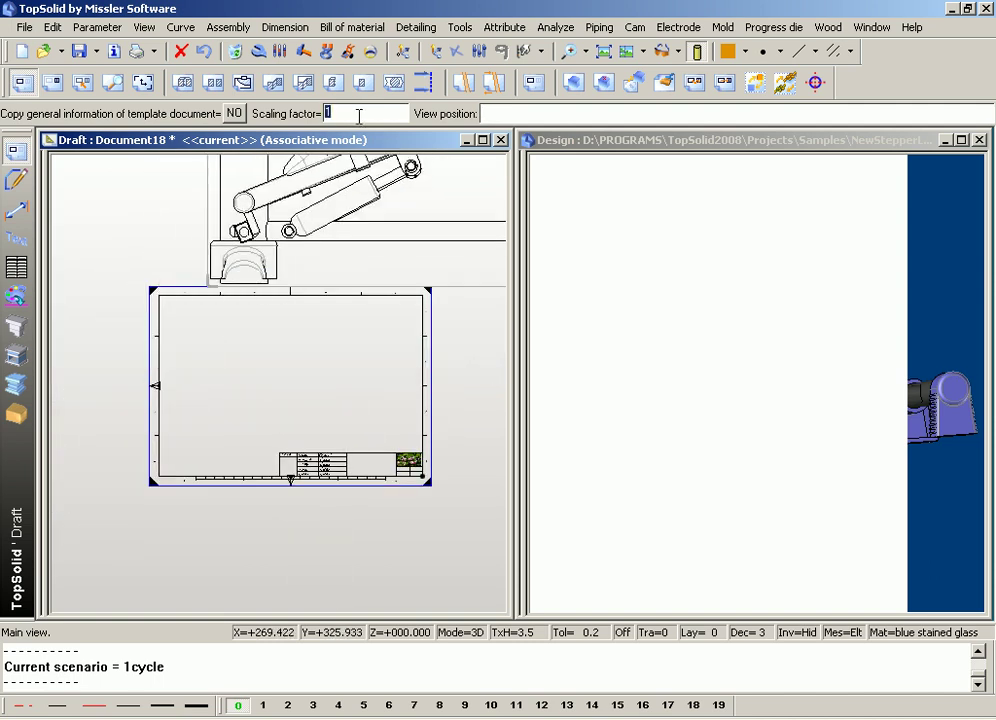
{"action": "type", "text": "0.4"}
{"action": "key", "text": "Return"}
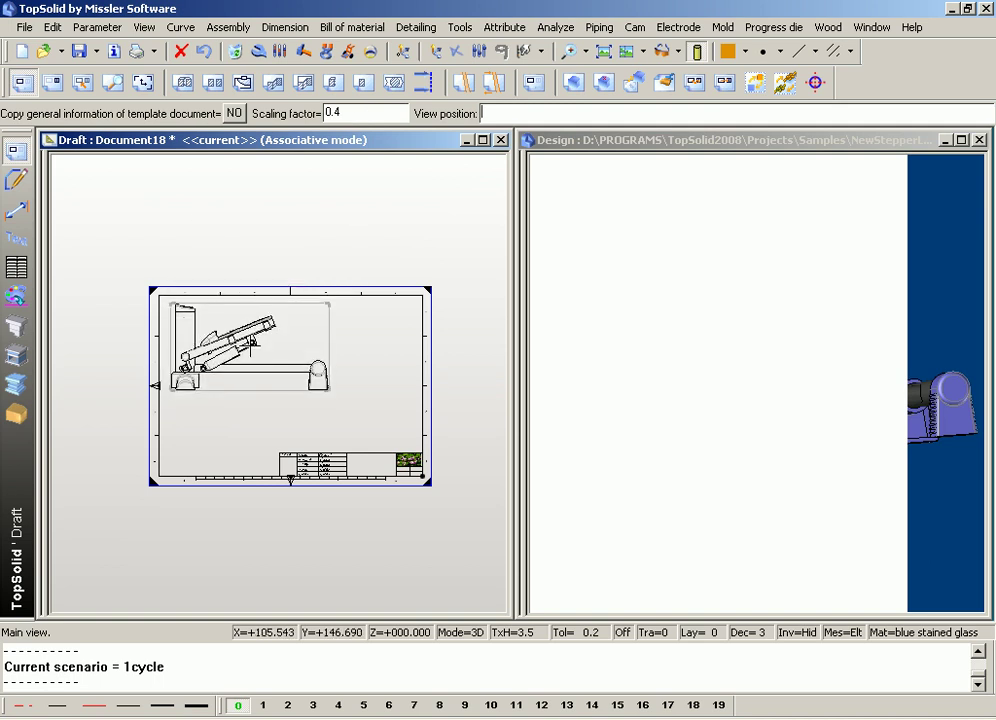
{"action": "type", "text": "0,.3"}
{"action": "key", "text": "Return"}
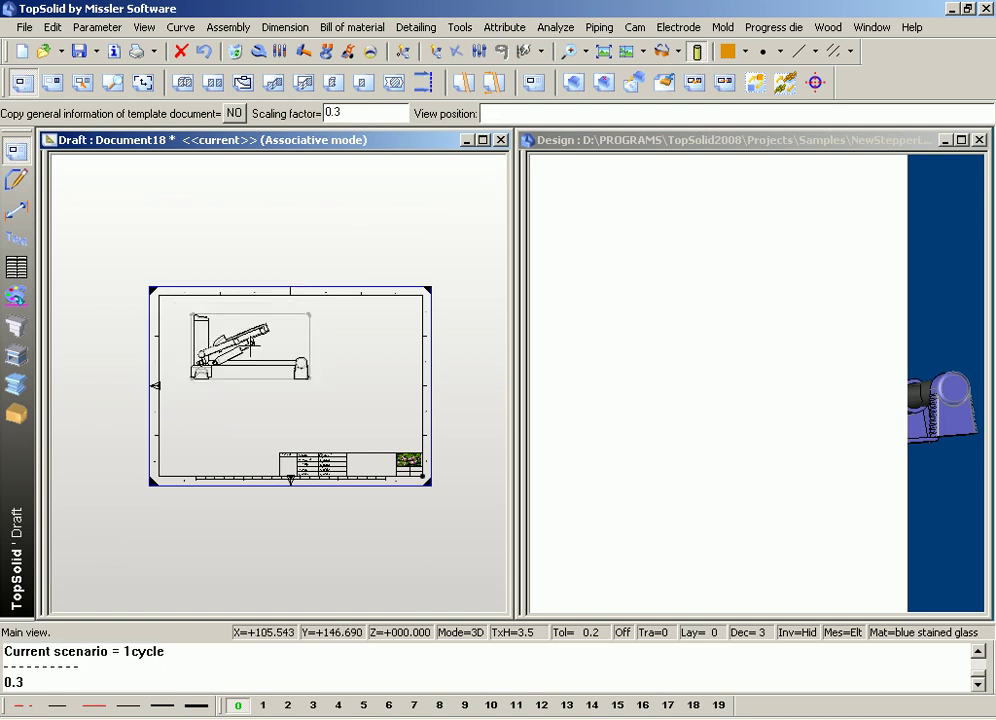
{"action": "scroll", "coordinate": [242, 351], "scroll_direction": "up", "scroll_amount": 2}
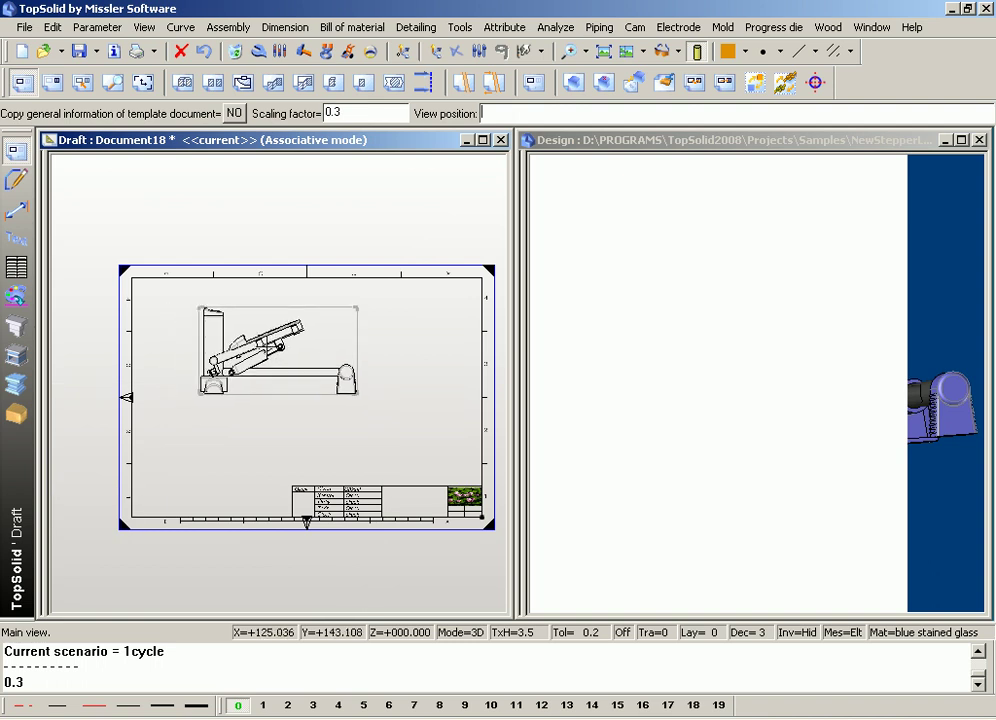
{"action": "type", "text": "0"}
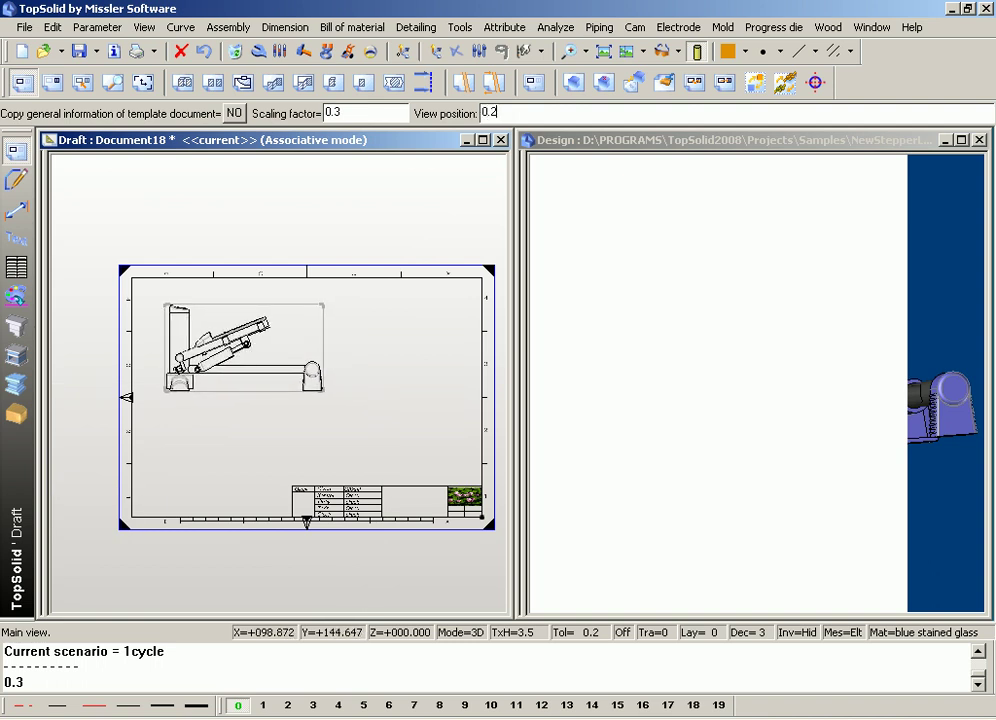
{"action": "type", "text": ".2"}
{"action": "key", "text": "Return"}
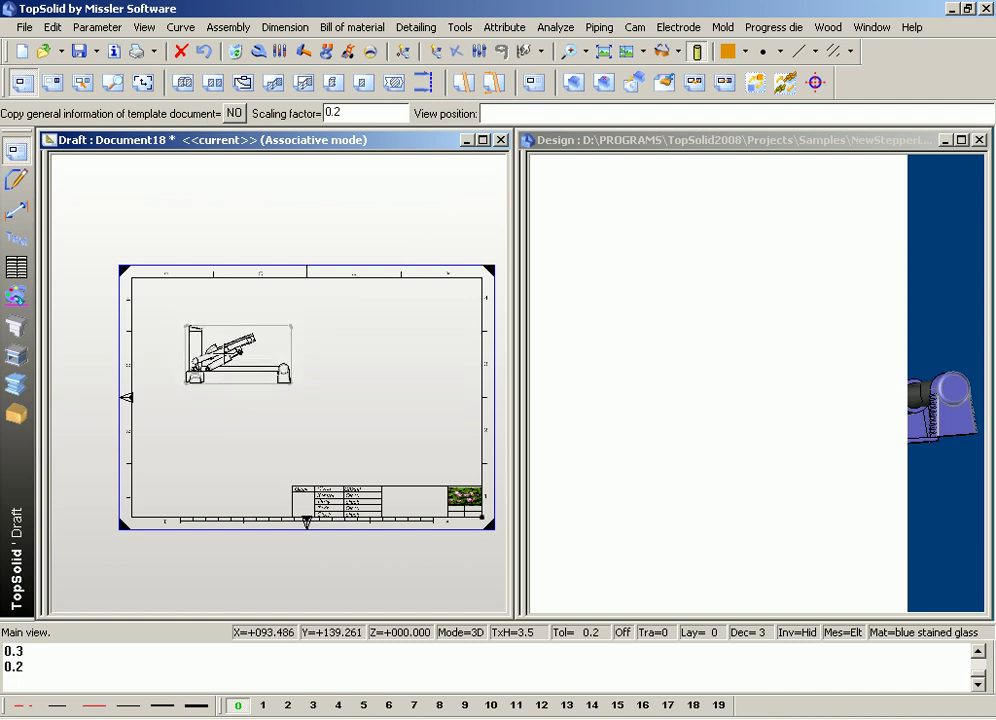
Fix the main view upper left, then place side, top and isometric projected views.
{"action": "left_click", "coordinate": [216, 330]}
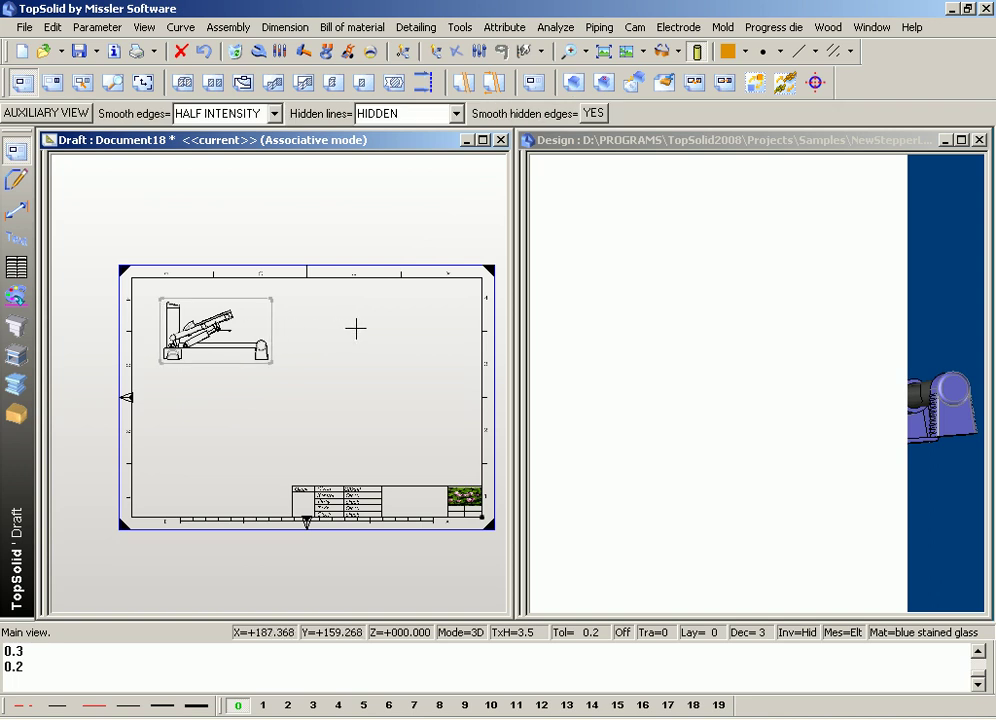
{"action": "left_click", "coordinate": [356, 328]}
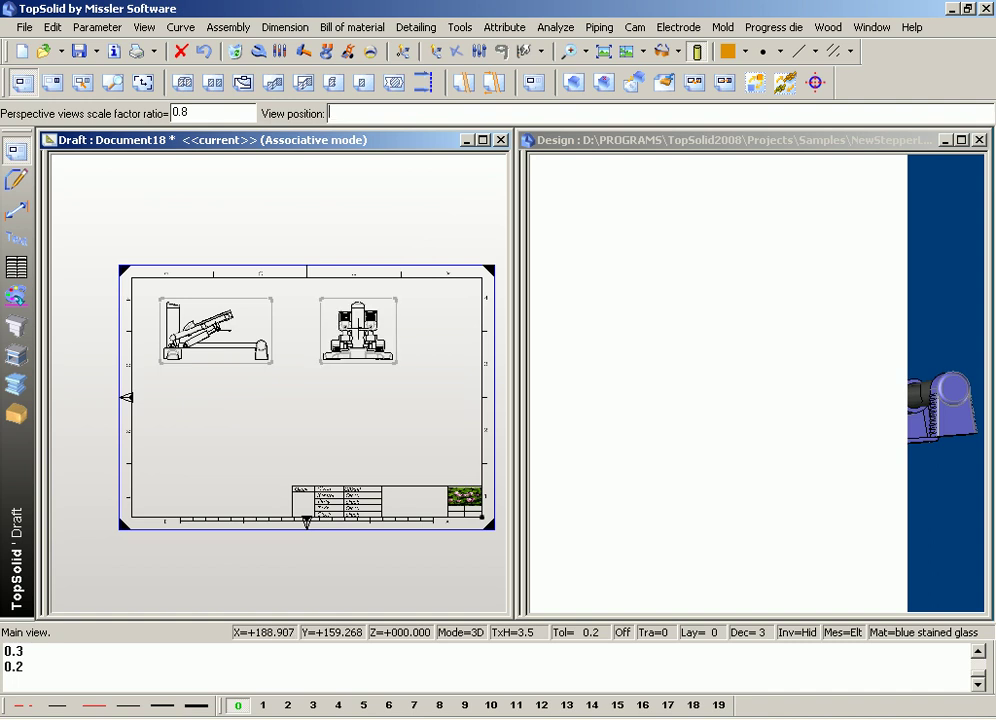
{"action": "left_click", "coordinate": [205, 441]}
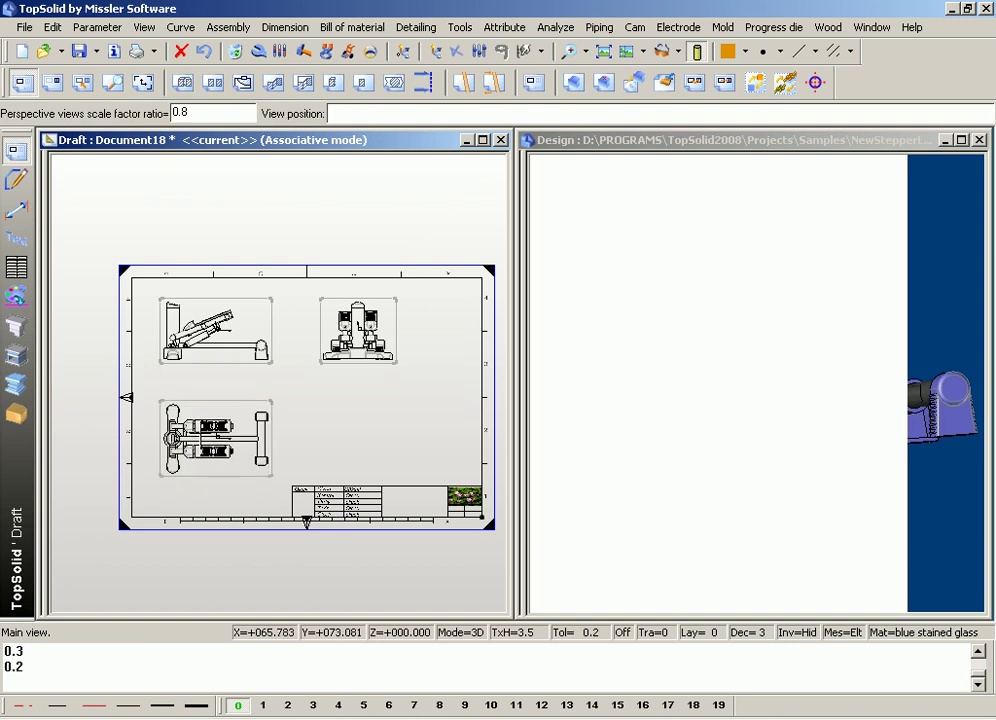
{"action": "left_click", "coordinate": [358, 430]}
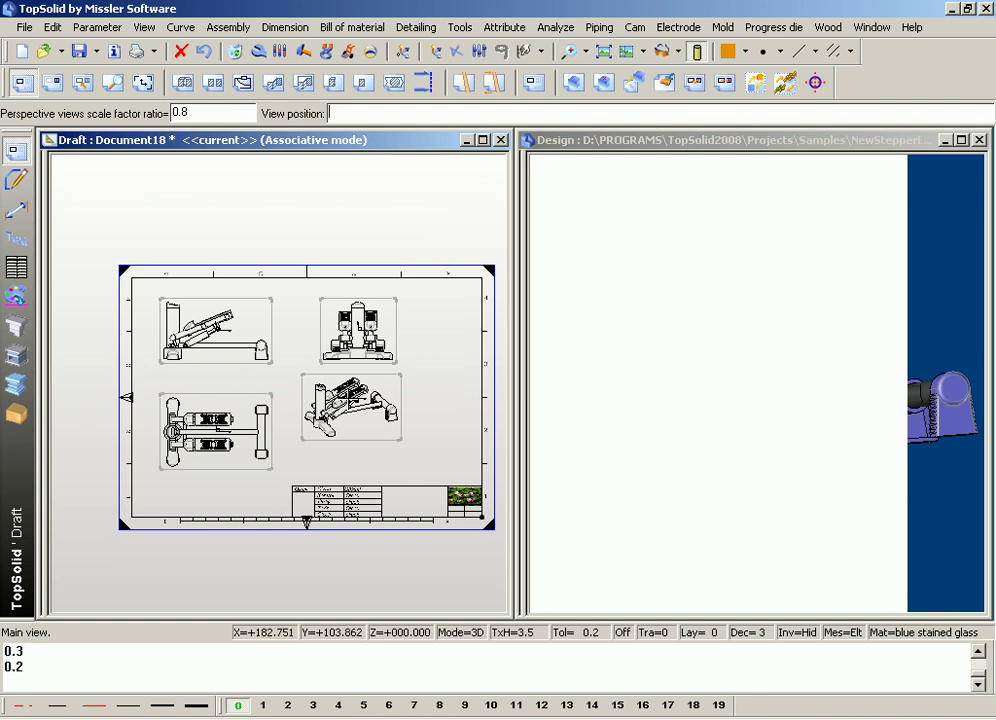
{"action": "left_click", "coordinate": [336, 408]}
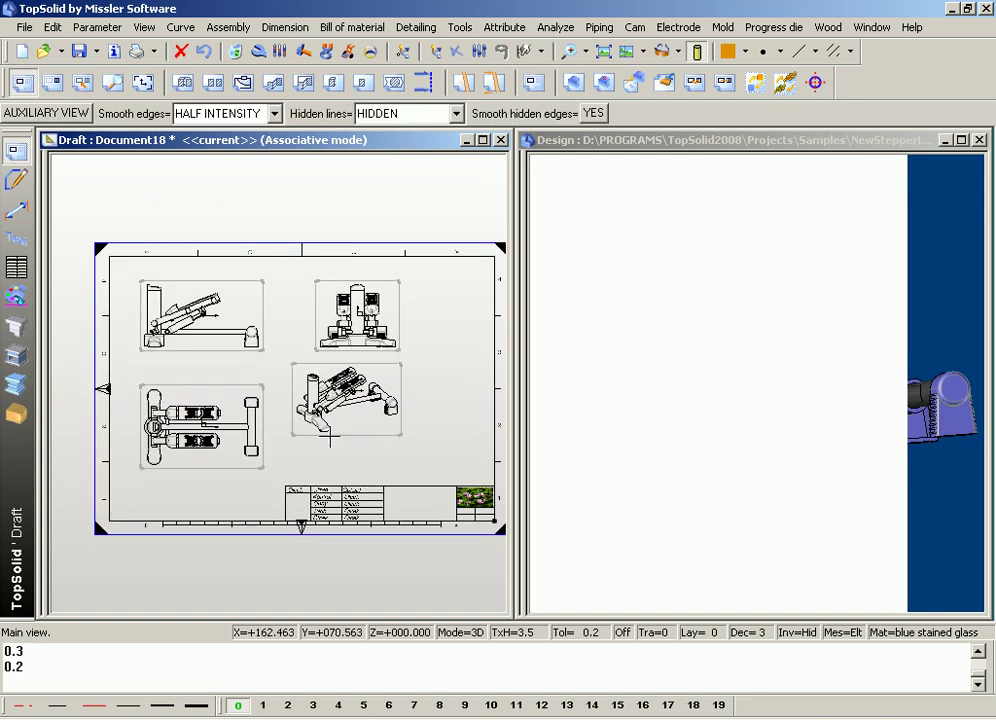
{"action": "scroll", "coordinate": [323, 435], "scroll_direction": "up", "scroll_amount": 1}
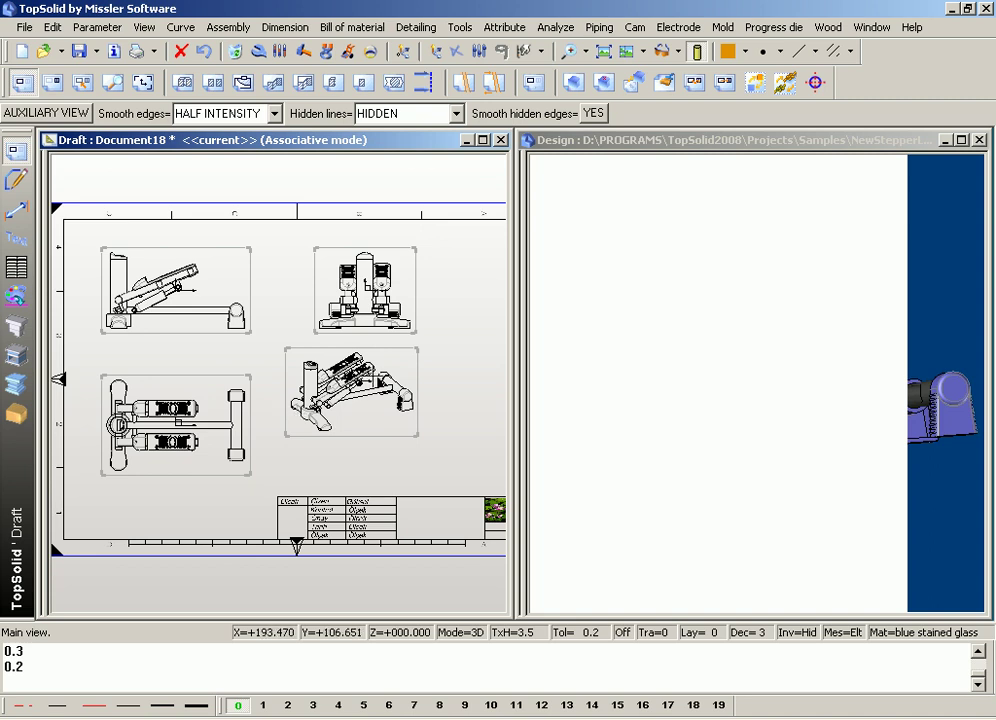
{"action": "scroll", "coordinate": [273, 371], "scroll_direction": "down", "scroll_amount": 1}
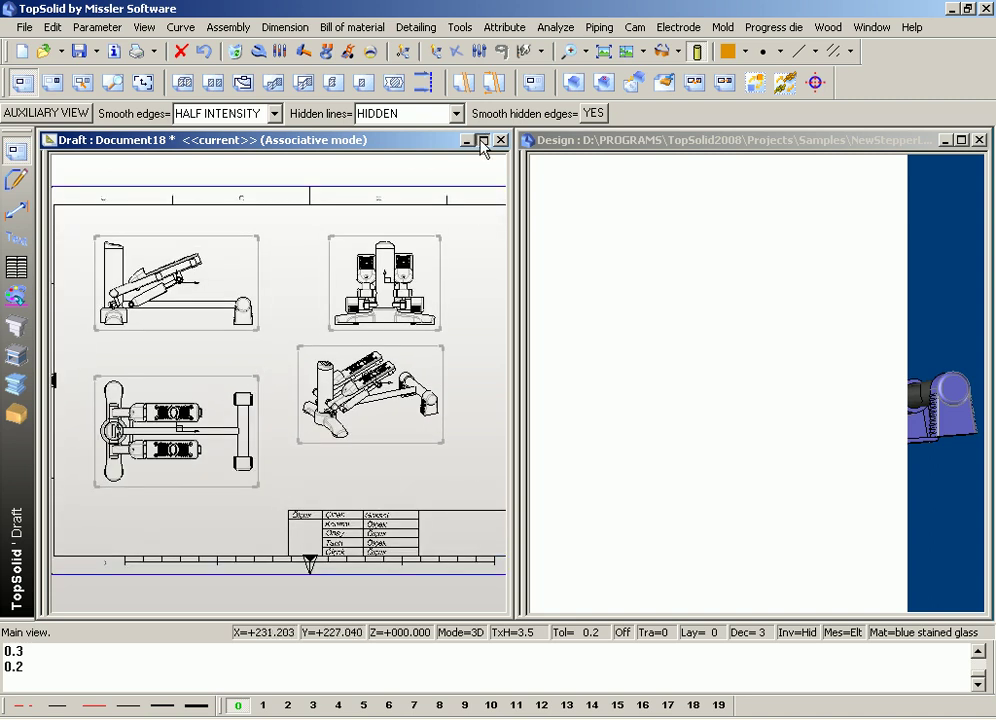
Maximize the Draft window, zoom to the isometric view, and show the Bill of material menu.
{"action": "left_click", "coordinate": [482, 140]}
{"action": "scroll", "coordinate": [568, 357], "scroll_direction": "down", "scroll_amount": 1}
{"action": "scroll", "coordinate": [568, 357], "scroll_direction": "up", "scroll_amount": 2}
{"action": "scroll", "coordinate": [590, 340], "scroll_direction": "up", "scroll_amount": 3}
{"action": "scroll", "coordinate": [620, 350], "scroll_direction": "up", "scroll_amount": 4}
{"action": "scroll", "coordinate": [658, 359], "scroll_direction": "down", "scroll_amount": 1}
{"action": "scroll", "coordinate": [633, 344], "scroll_direction": "down", "scroll_amount": 3}
{"action": "scroll", "coordinate": [540, 360], "scroll_direction": "down", "scroll_amount": 2}
{"action": "scroll", "coordinate": [450, 370], "scroll_direction": "down", "scroll_amount": 1}
{"action": "scroll", "coordinate": [438, 365], "scroll_direction": "up", "scroll_amount": 2}
{"action": "scroll", "coordinate": [450, 390], "scroll_direction": "up", "scroll_amount": 2}
{"action": "scroll", "coordinate": [420, 400], "scroll_direction": "down", "scroll_amount": 2}
{"action": "scroll", "coordinate": [300, 410], "scroll_direction": "down", "scroll_amount": 2}
{"action": "scroll", "coordinate": [210, 400], "scroll_direction": "down", "scroll_amount": 2}
{"action": "scroll", "coordinate": [225, 388], "scroll_direction": "up", "scroll_amount": 3}
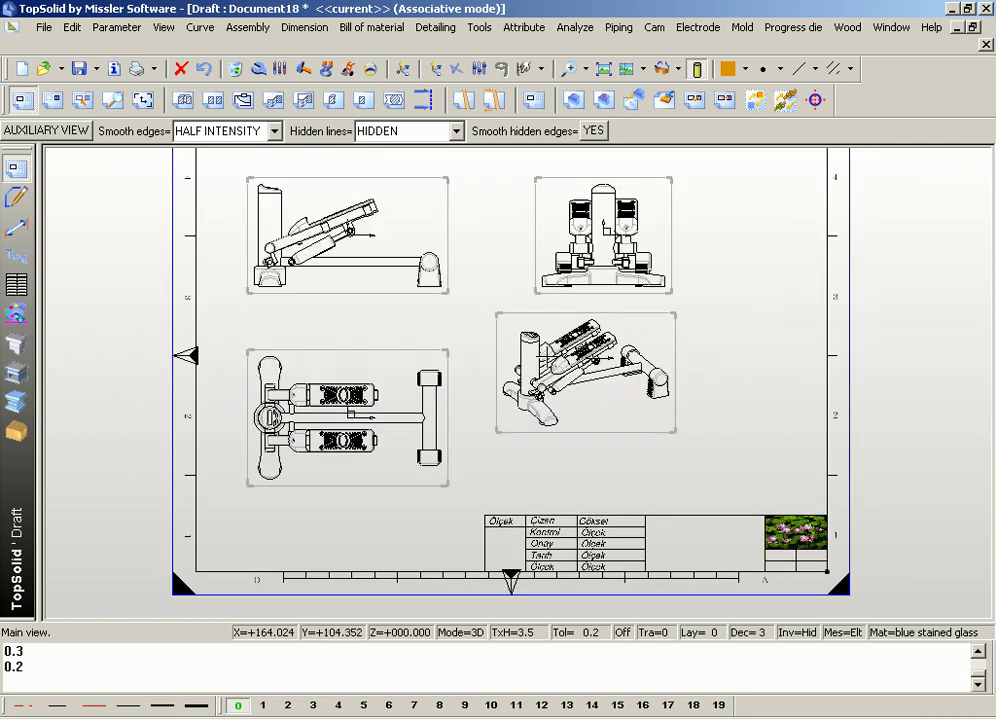
{"action": "scroll", "coordinate": [598, 356], "scroll_direction": "up", "scroll_amount": 1}
{"action": "scroll", "coordinate": [598, 352], "scroll_direction": "up", "scroll_amount": 1}
{"action": "scroll", "coordinate": [400, 355], "scroll_direction": "down", "scroll_amount": 2}
{"action": "scroll", "coordinate": [541, 376], "scroll_direction": "up", "scroll_amount": 1}
{"action": "scroll", "coordinate": [505, 350], "scroll_direction": "up", "scroll_amount": 1}
{"action": "scroll", "coordinate": [490, 335], "scroll_direction": "up", "scroll_amount": 1}
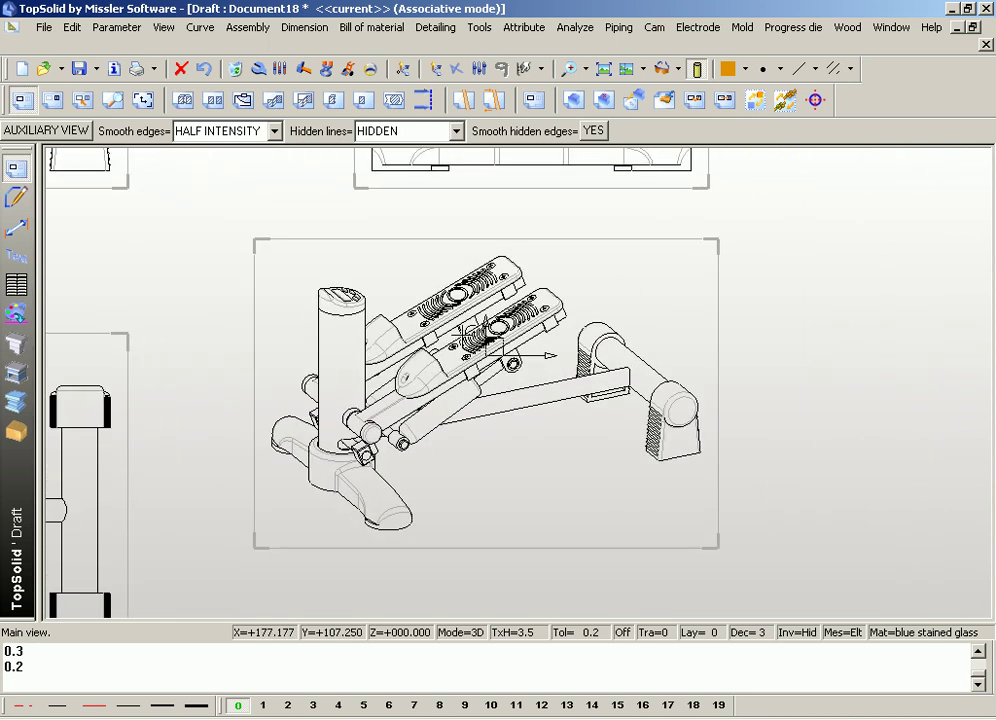
{"action": "left_click", "coordinate": [371, 31]}
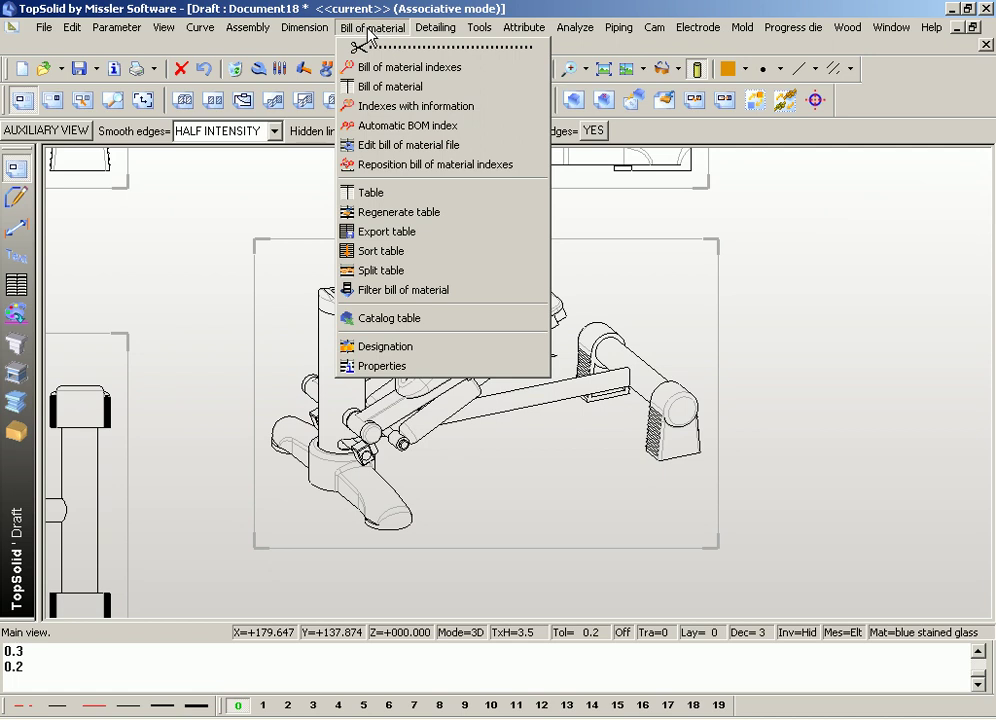
Run Automatic BOM index with the IdxNbDesMatCom table template.
{"action": "left_click", "coordinate": [408, 127]}
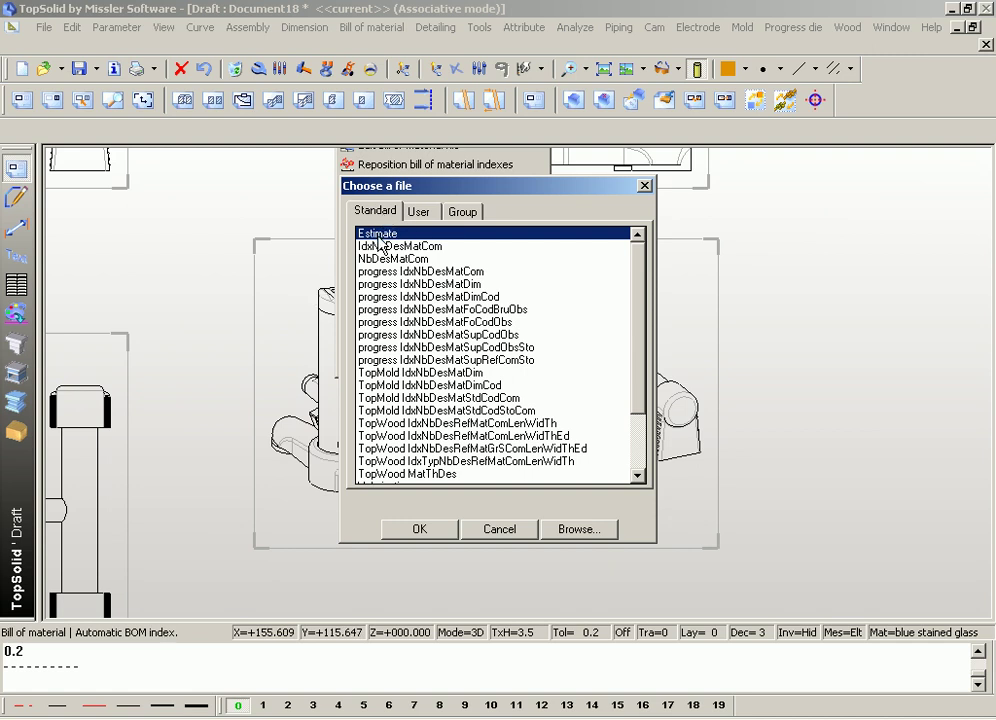
{"action": "left_click", "coordinate": [376, 247]}
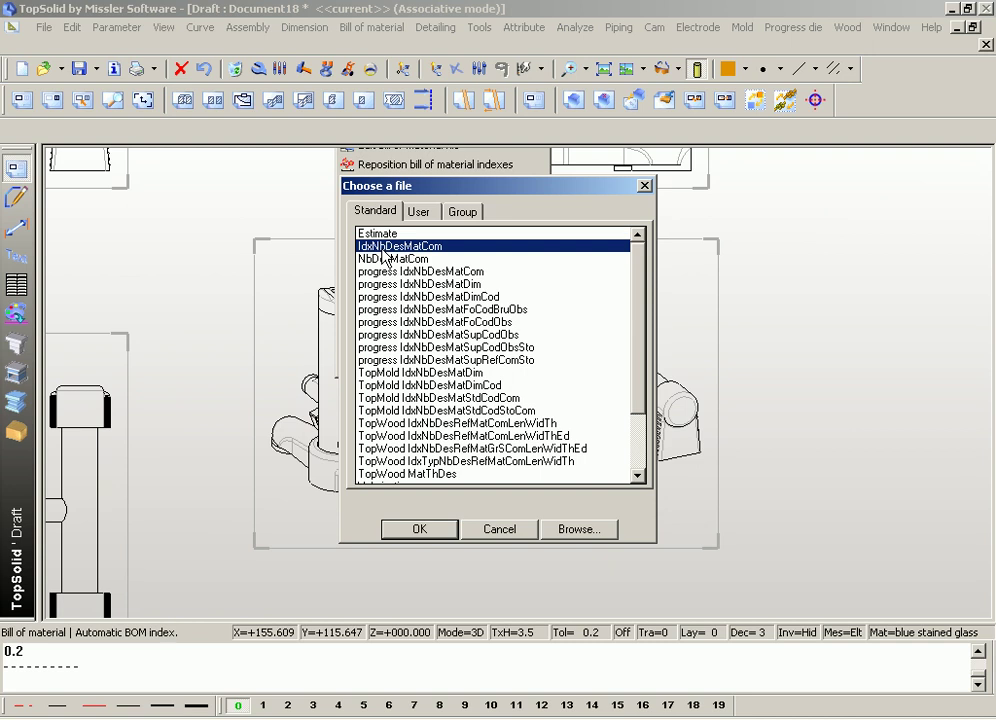
{"action": "left_click", "coordinate": [412, 530]}
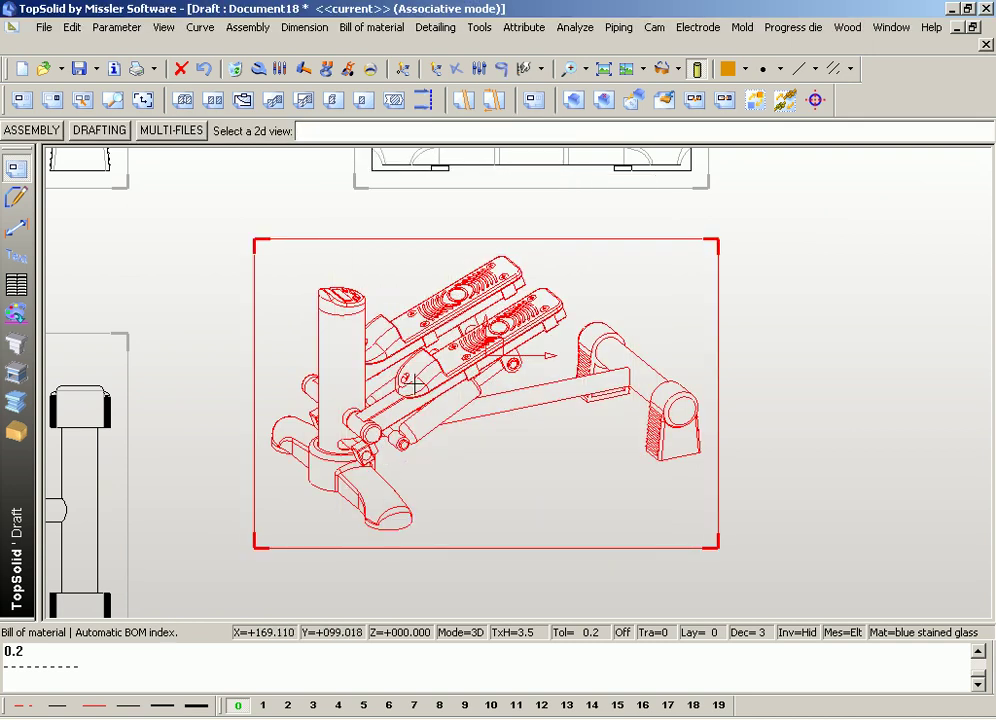
Build the parts list from the isometric view and place its table above the title block.
{"action": "scroll", "coordinate": [465, 390], "scroll_direction": "down", "scroll_amount": 3}
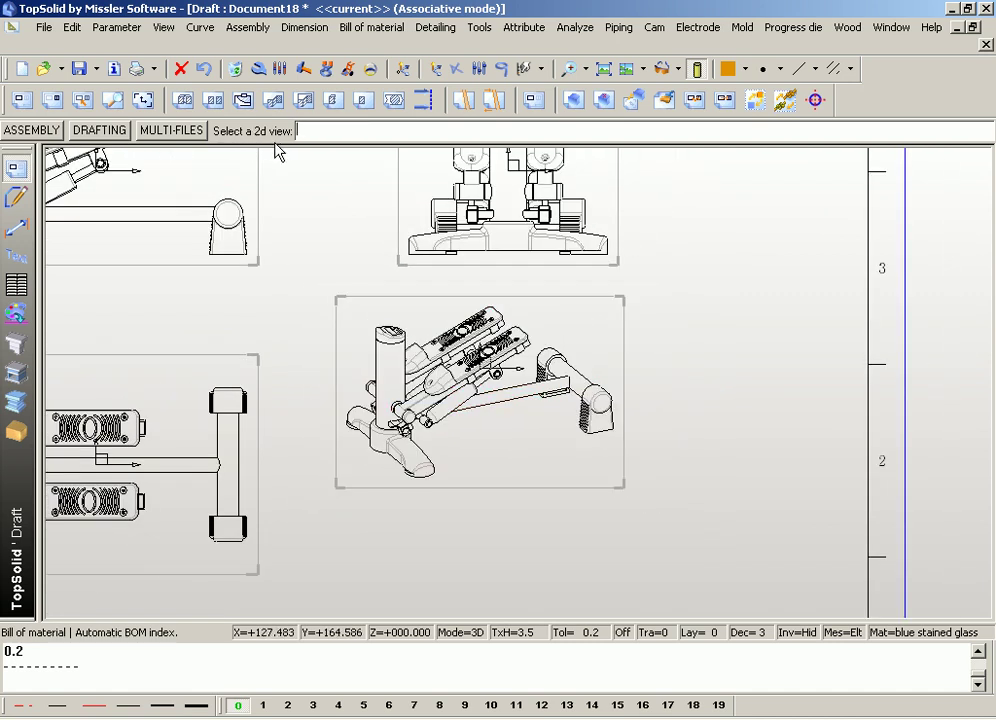
{"action": "left_click", "coordinate": [372, 340]}
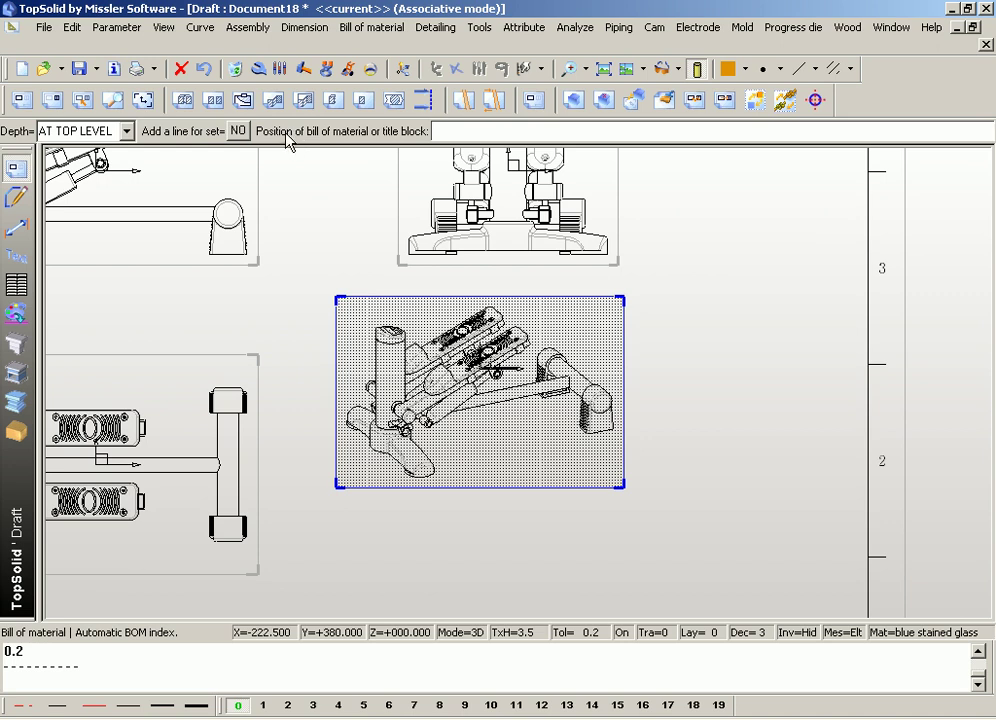
{"action": "scroll", "coordinate": [382, 184], "scroll_direction": "down", "scroll_amount": 2}
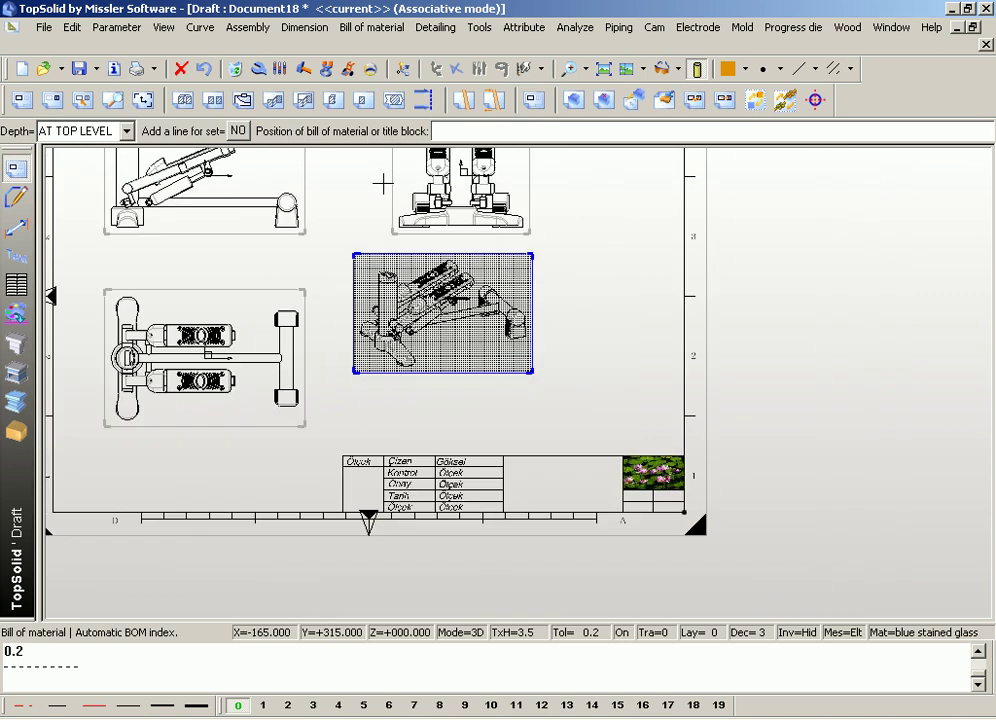
{"action": "scroll", "coordinate": [542, 462], "scroll_direction": "up", "scroll_amount": 1}
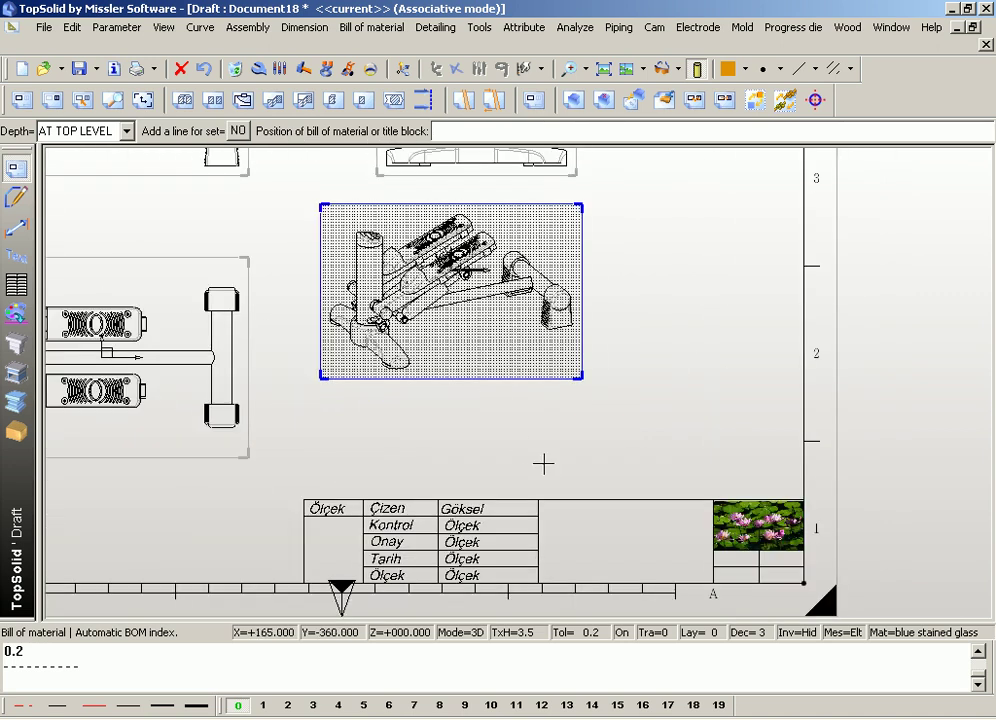
{"action": "left_click", "coordinate": [594, 499]}
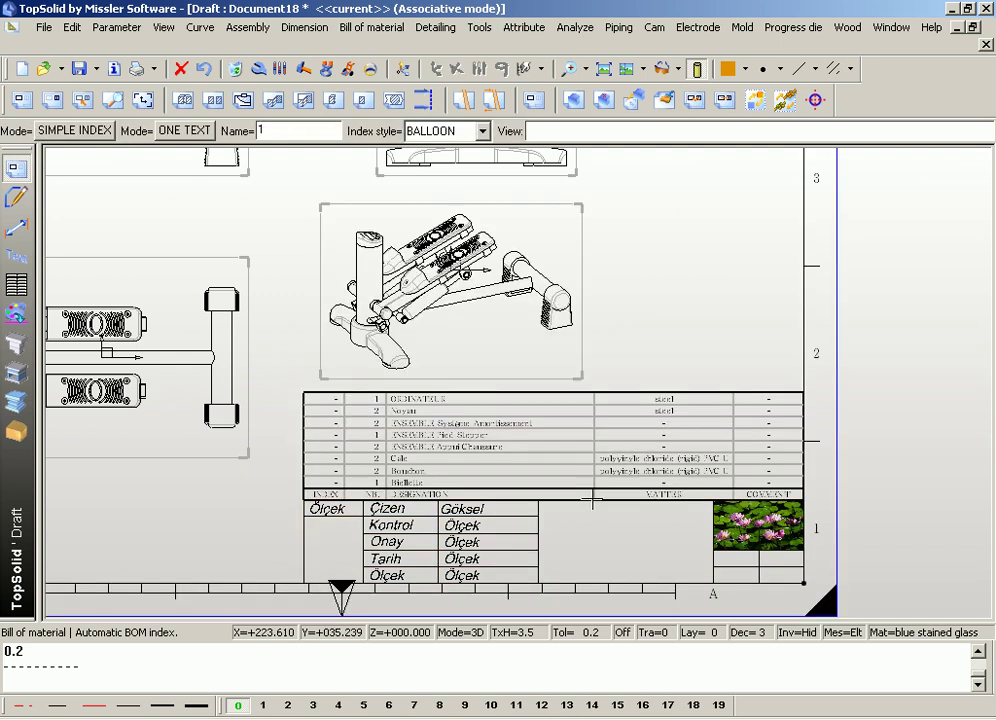
Zoom in and out over the sheet to inspect the isometric view and the eight-part BOM table.
{"action": "scroll", "coordinate": [332, 470], "scroll_direction": "up", "scroll_amount": 2}
{"action": "scroll", "coordinate": [332, 470], "scroll_direction": "up", "scroll_amount": 2}
{"action": "scroll", "coordinate": [515, 385], "scroll_direction": "up", "scroll_amount": 1}
{"action": "scroll", "coordinate": [373, 422], "scroll_direction": "down", "scroll_amount": 1}
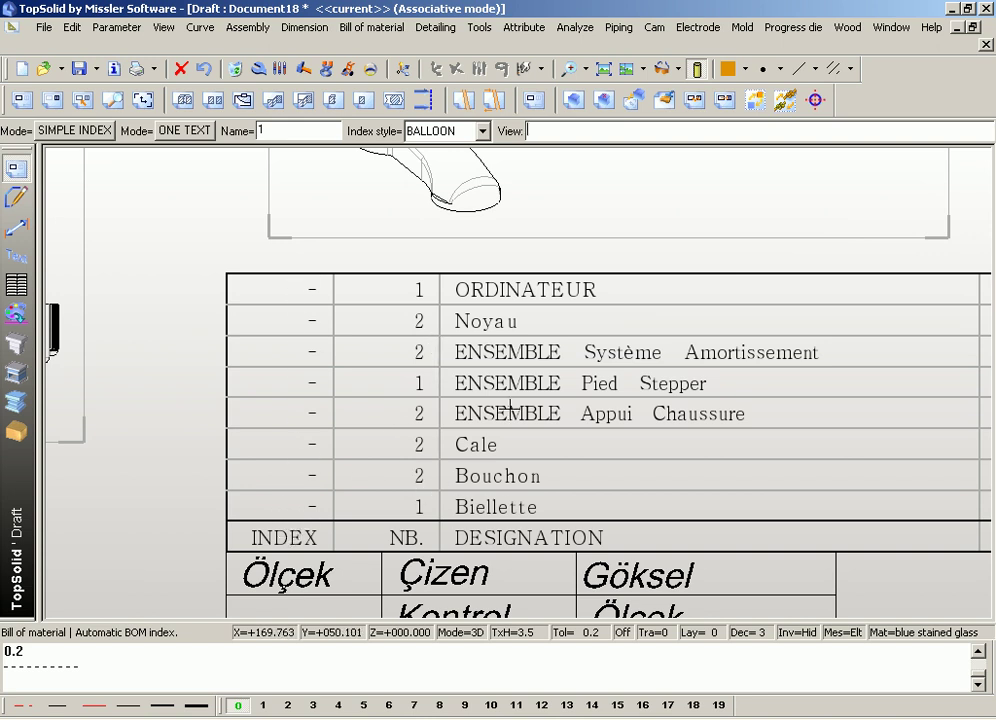
{"action": "scroll", "coordinate": [411, 389], "scroll_direction": "down", "scroll_amount": 1}
{"action": "scroll", "coordinate": [527, 358], "scroll_direction": "down", "scroll_amount": 1}
{"action": "scroll", "coordinate": [816, 365], "scroll_direction": "up", "scroll_amount": 2}
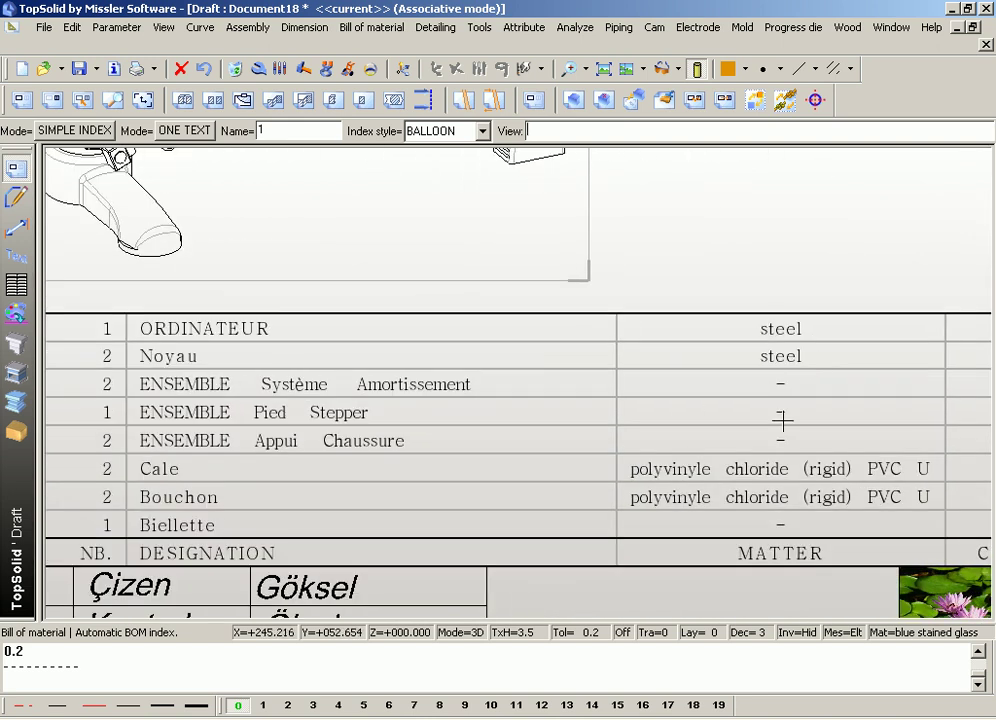
{"action": "scroll", "coordinate": [663, 413], "scroll_direction": "down", "scroll_amount": 2}
{"action": "scroll", "coordinate": [880, 429], "scroll_direction": "up", "scroll_amount": 1}
{"action": "scroll", "coordinate": [667, 440], "scroll_direction": "down", "scroll_amount": 2}
{"action": "scroll", "coordinate": [322, 460], "scroll_direction": "up", "scroll_amount": 1}
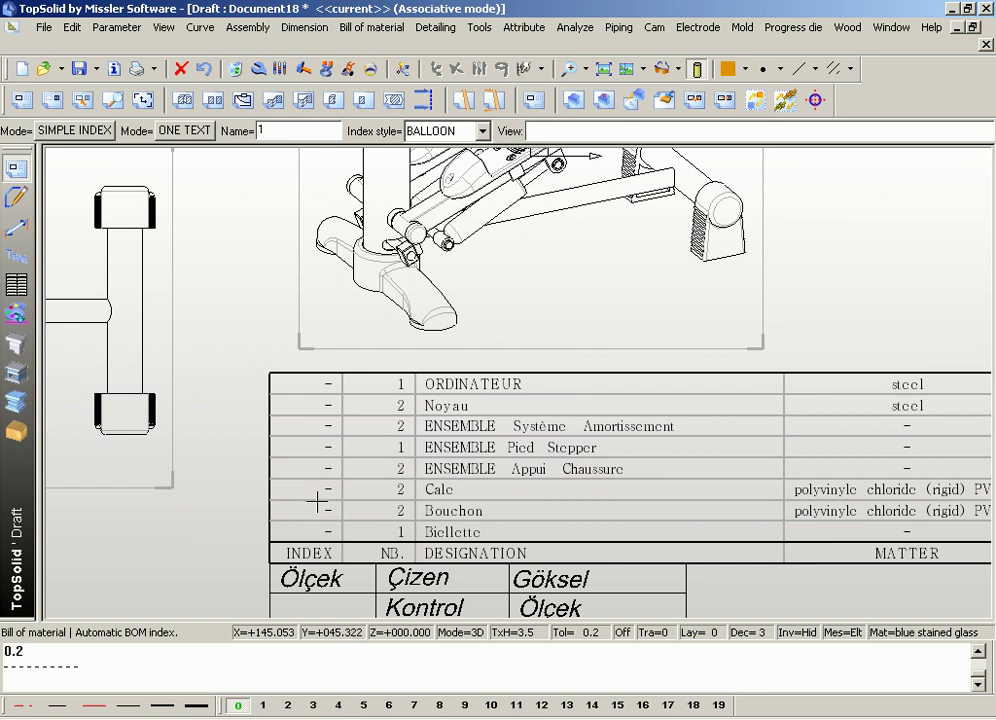
{"action": "scroll", "coordinate": [317, 498], "scroll_direction": "down", "scroll_amount": 2}
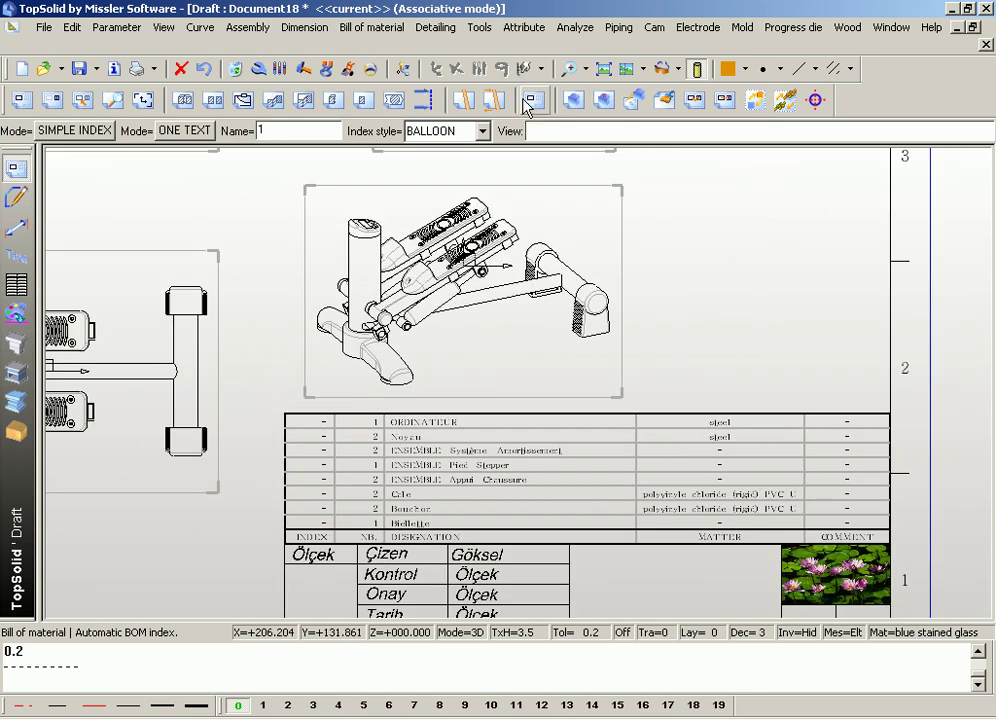
{"action": "scroll", "coordinate": [420, 195], "scroll_direction": "up", "scroll_amount": 1}
{"action": "scroll", "coordinate": [420, 195], "scroll_direction": "up", "scroll_amount": 1}
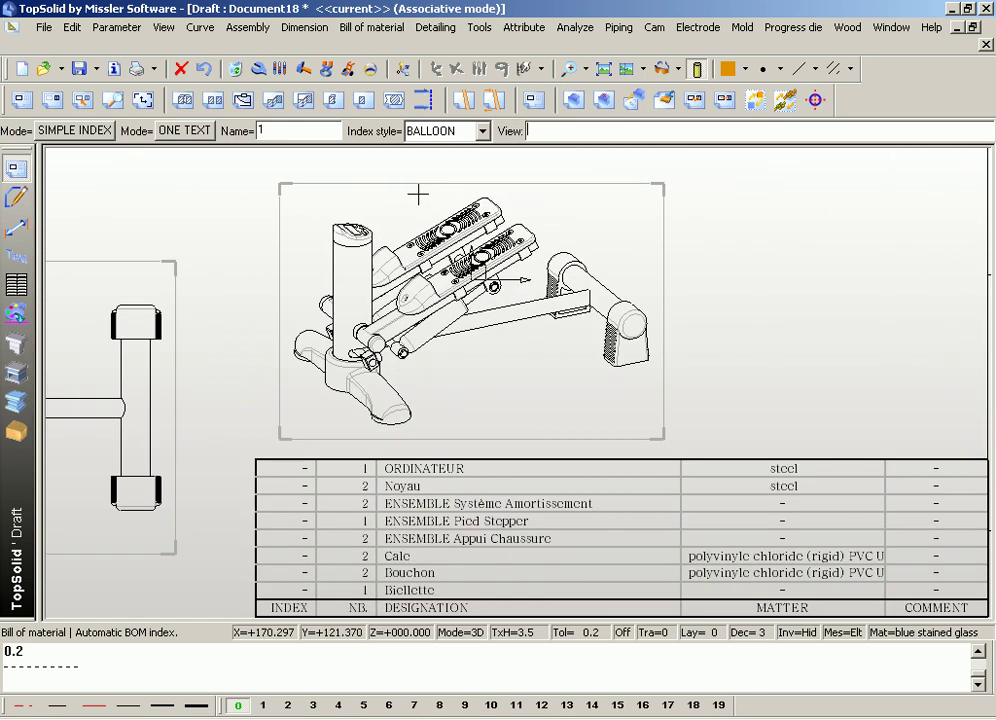
Place automatic index balloons 1–8 around the shaded isometric view and zoom in to check them.
{"action": "left_click", "coordinate": [369, 239]}
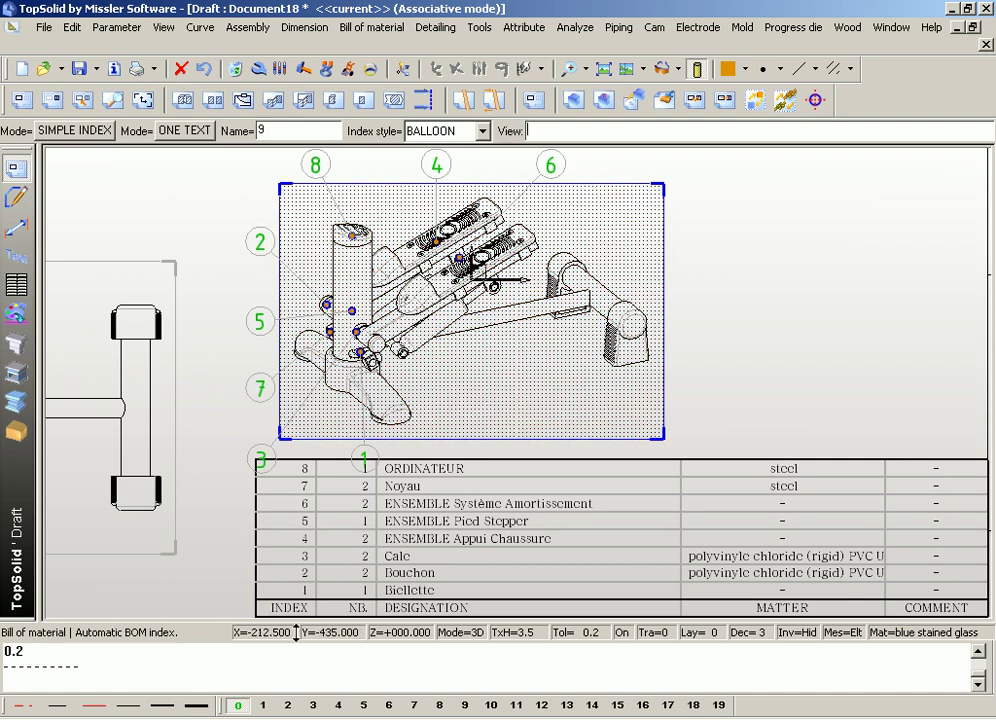
{"action": "scroll", "coordinate": [290, 610], "scroll_direction": "up", "scroll_amount": 2}
{"action": "scroll", "coordinate": [301, 514], "scroll_direction": "down", "scroll_amount": 1}
{"action": "scroll", "coordinate": [300, 490], "scroll_direction": "down", "scroll_amount": 1}
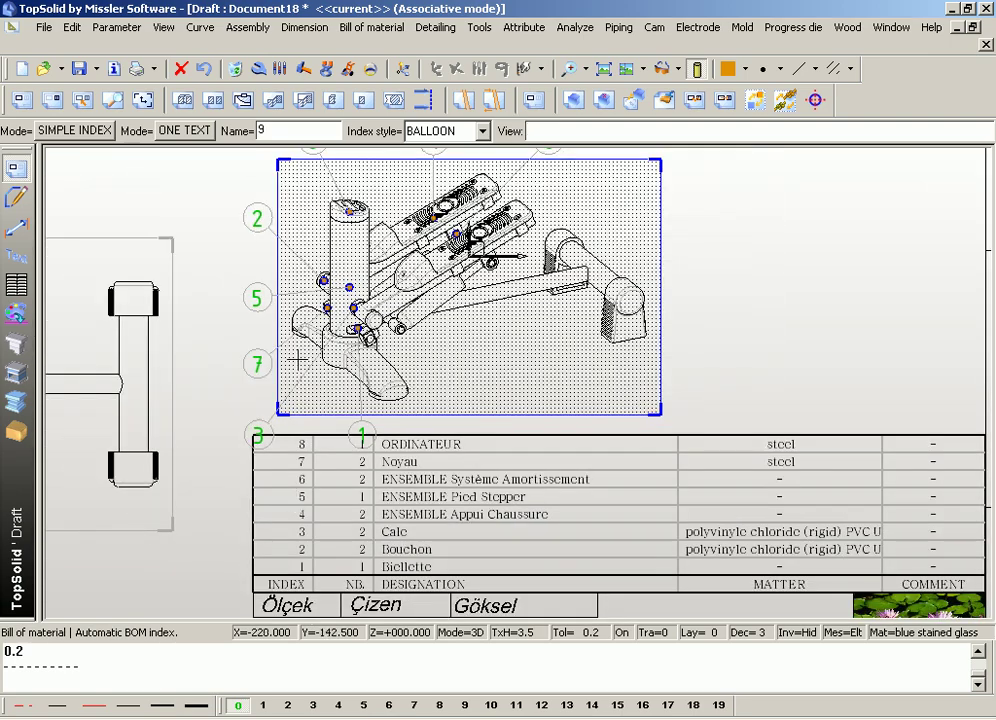
{"action": "scroll", "coordinate": [296, 285], "scroll_direction": "up", "scroll_amount": 2}
{"action": "scroll", "coordinate": [296, 293], "scroll_direction": "up", "scroll_amount": 3}
{"action": "scroll", "coordinate": [290, 340], "scroll_direction": "down", "scroll_amount": 2}
{"action": "scroll", "coordinate": [282, 345], "scroll_direction": "down", "scroll_amount": 3}
{"action": "scroll", "coordinate": [320, 370], "scroll_direction": "down", "scroll_amount": 2}
{"action": "scroll", "coordinate": [357, 392], "scroll_direction": "up", "scroll_amount": 1}
{"action": "scroll", "coordinate": [357, 392], "scroll_direction": "up", "scroll_amount": 2}
{"action": "scroll", "coordinate": [356, 395], "scroll_direction": "up", "scroll_amount": 1}
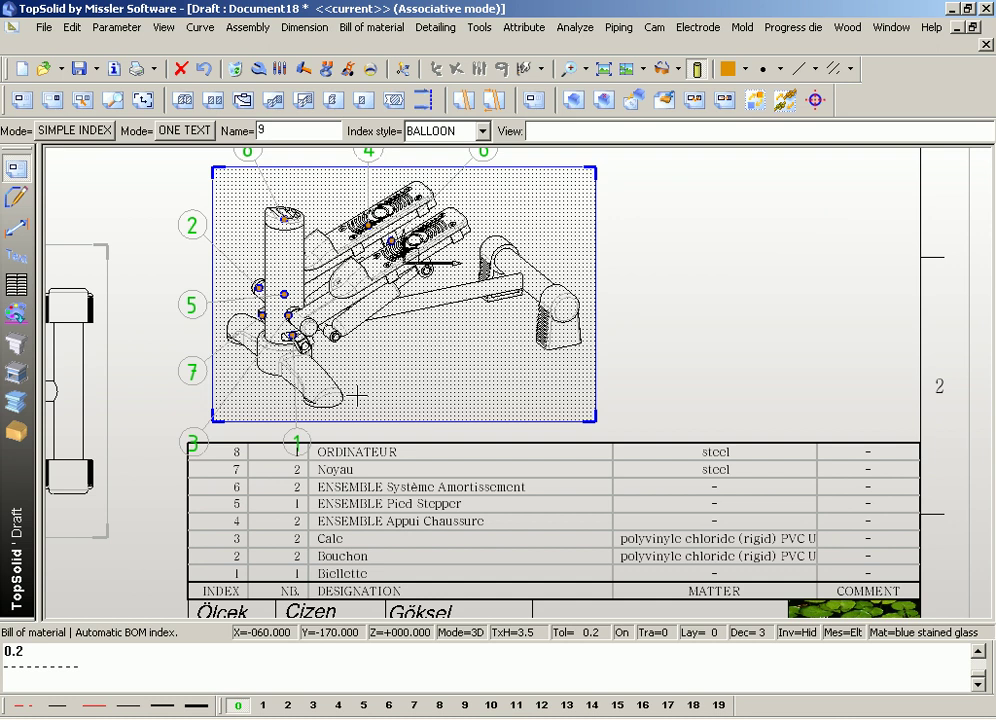
Inspect the balloons and parts table up close, then end the Automatic BOM index function.
{"action": "scroll", "coordinate": [511, 396], "scroll_direction": "down", "scroll_amount": 3}
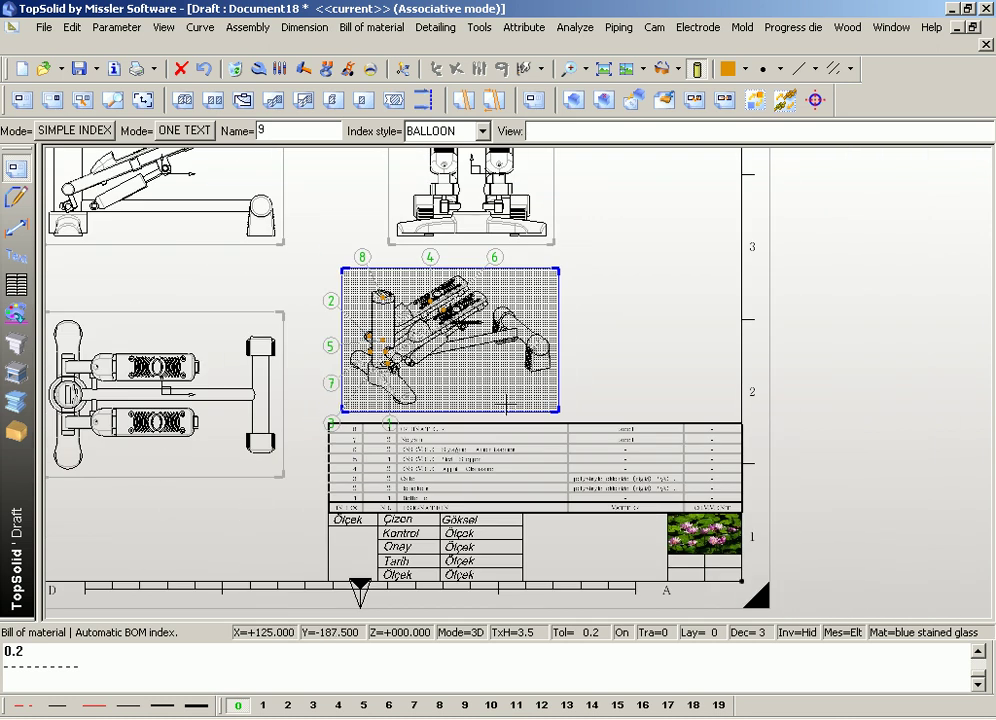
{"action": "scroll", "coordinate": [466, 414], "scroll_direction": "down", "scroll_amount": 1}
{"action": "scroll", "coordinate": [466, 414], "scroll_direction": "down", "scroll_amount": 1}
{"action": "scroll", "coordinate": [462, 405], "scroll_direction": "up", "scroll_amount": 4}
{"action": "scroll", "coordinate": [460, 397], "scroll_direction": "up", "scroll_amount": 1}
{"action": "scroll", "coordinate": [460, 397], "scroll_direction": "down", "scroll_amount": 1}
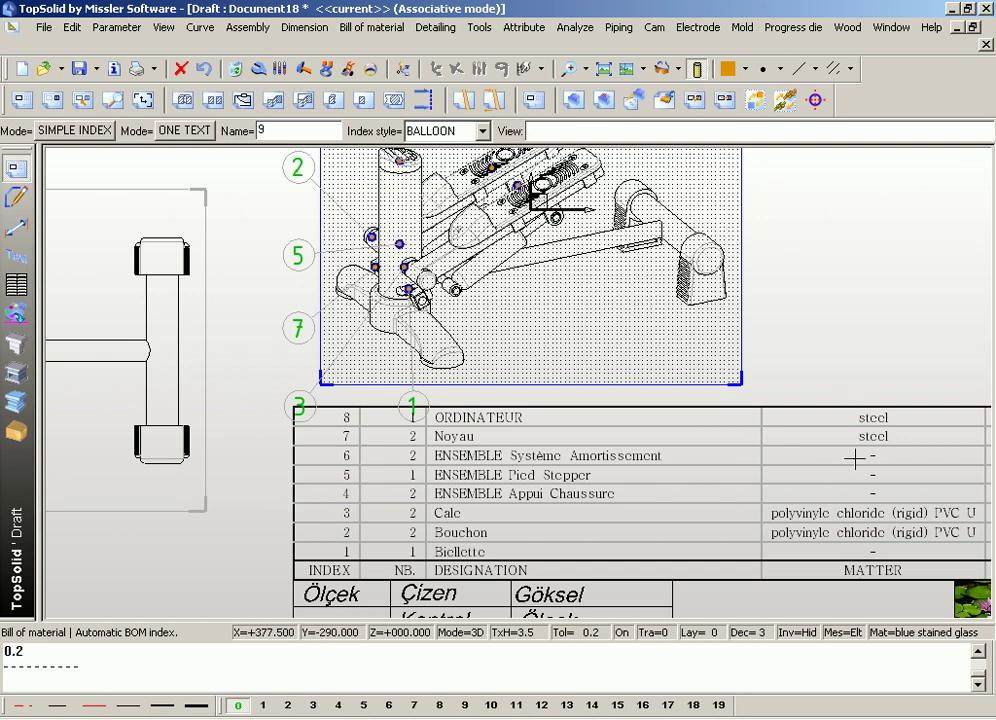
{"action": "scroll", "coordinate": [840, 493], "scroll_direction": "down", "scroll_amount": 2}
{"action": "scroll", "coordinate": [496, 527], "scroll_direction": "up", "scroll_amount": 1}
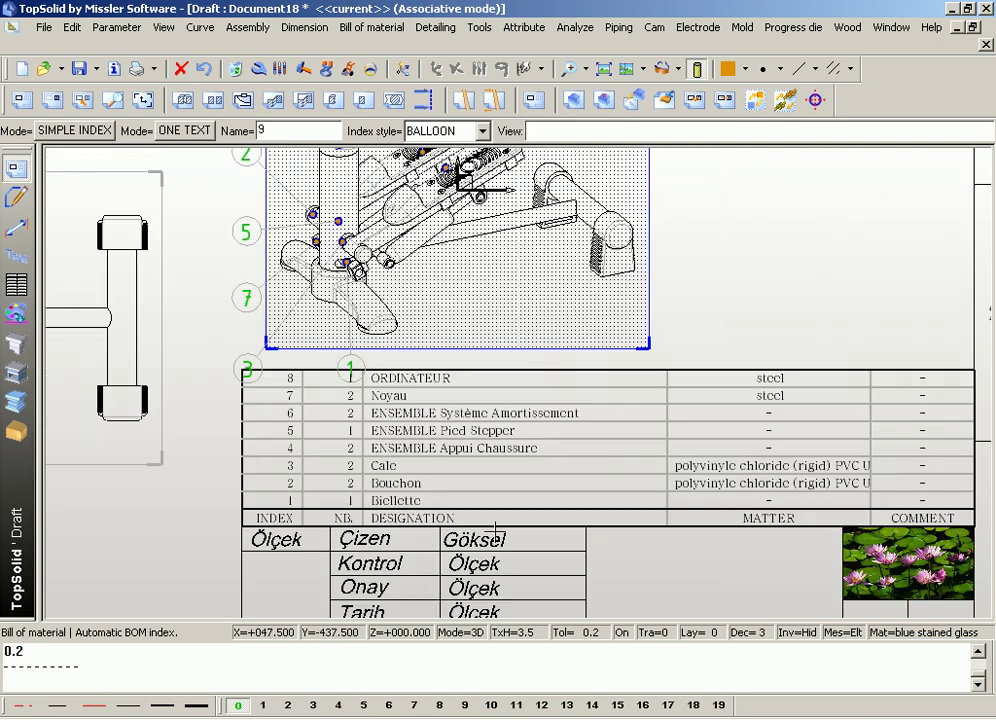
{"action": "scroll", "coordinate": [430, 508], "scroll_direction": "up", "scroll_amount": 1}
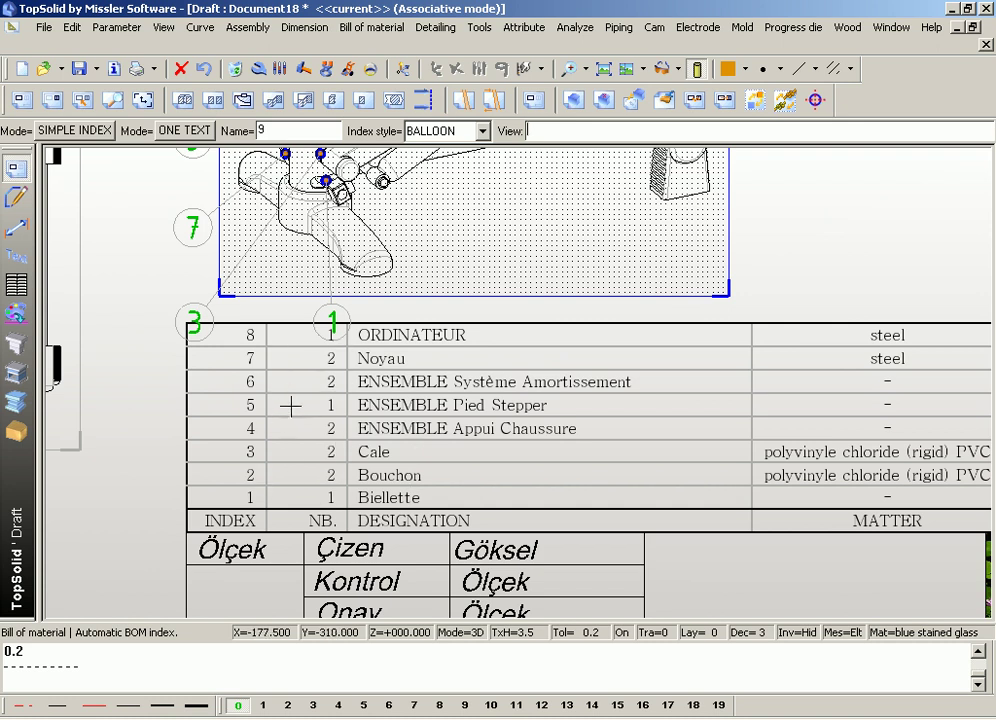
{"action": "scroll", "coordinate": [285, 390], "scroll_direction": "down", "scroll_amount": 2}
{"action": "scroll", "coordinate": [608, 475], "scroll_direction": "up", "scroll_amount": 2}
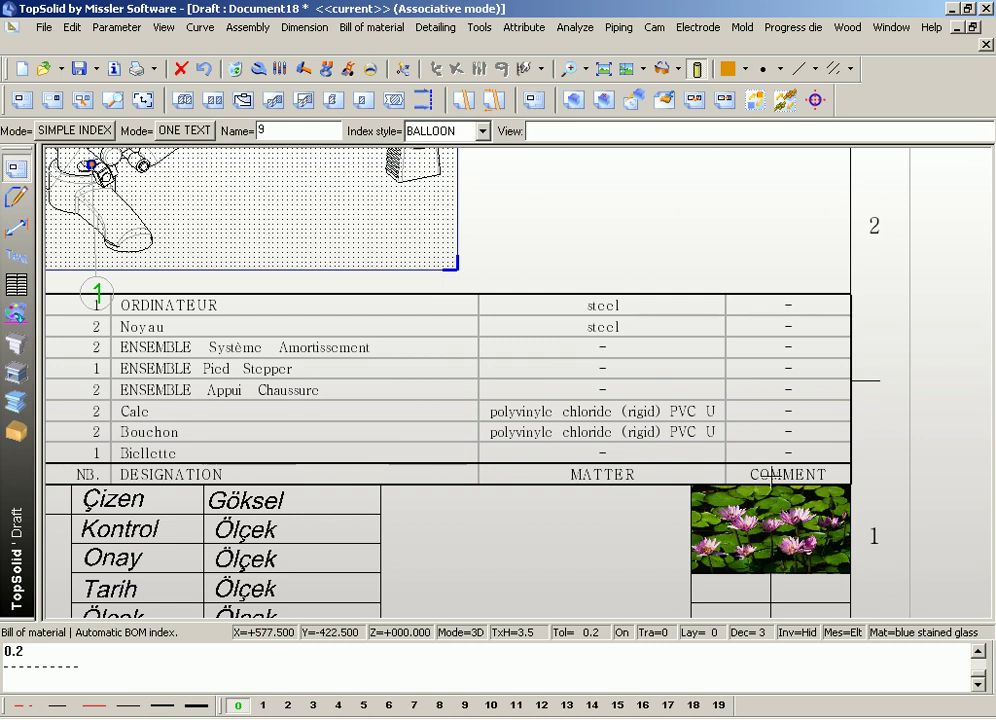
{"action": "scroll", "coordinate": [665, 435], "scroll_direction": "down", "scroll_amount": 2}
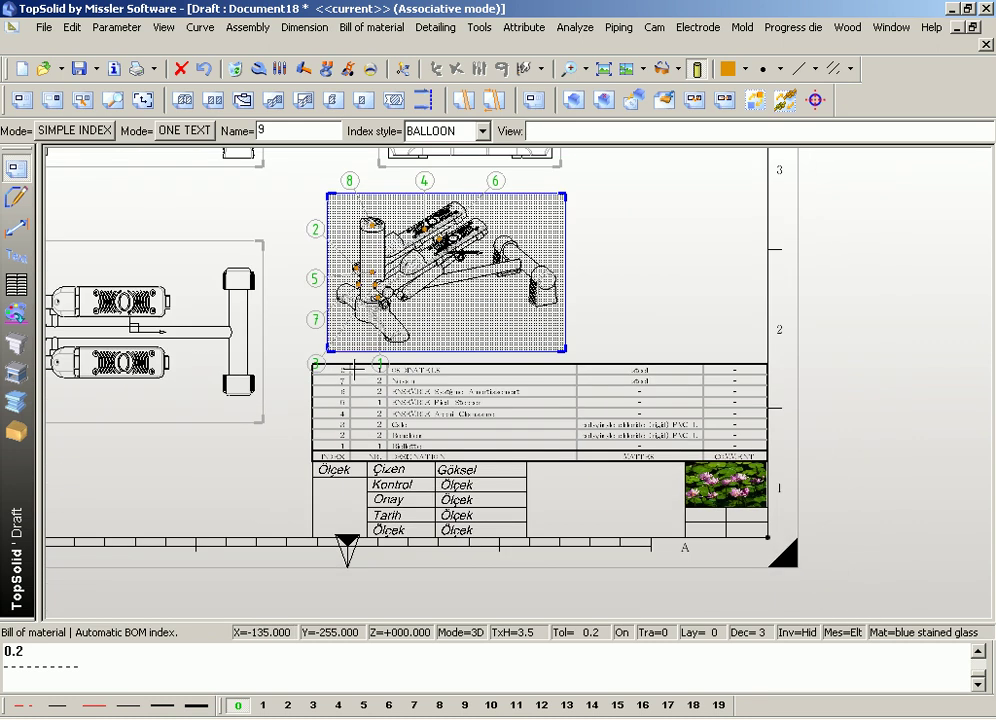
{"action": "scroll", "coordinate": [300, 352], "scroll_direction": "up", "scroll_amount": 1}
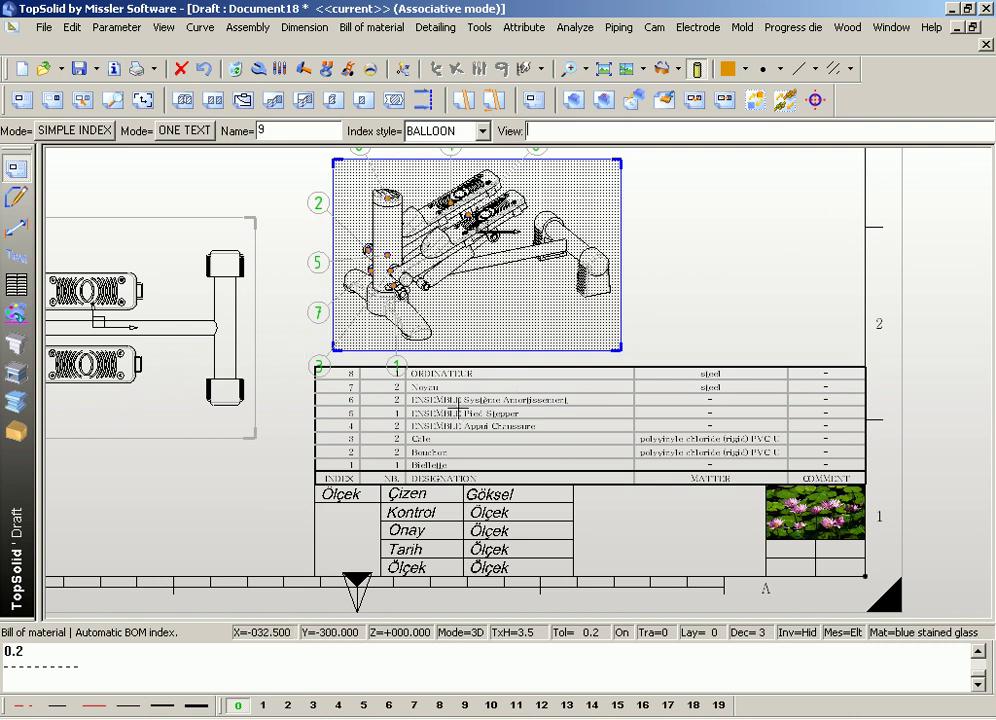
{"action": "key", "text": "Escape"}
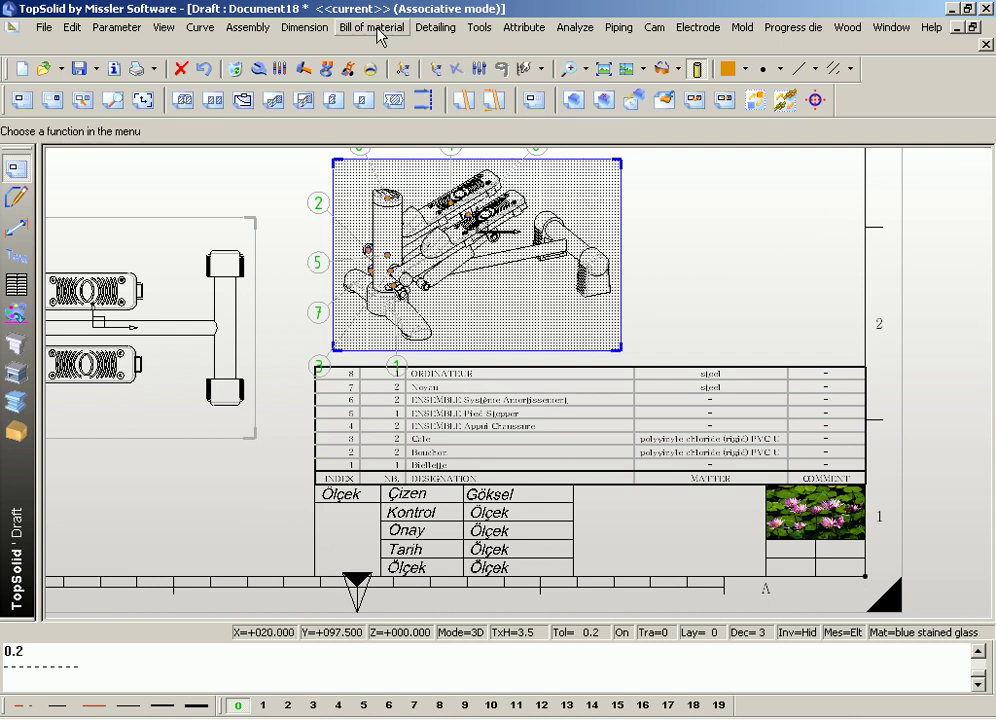
Start the Bill of material Export table function and pick the parts table.
{"action": "left_click", "coordinate": [377, 28]}
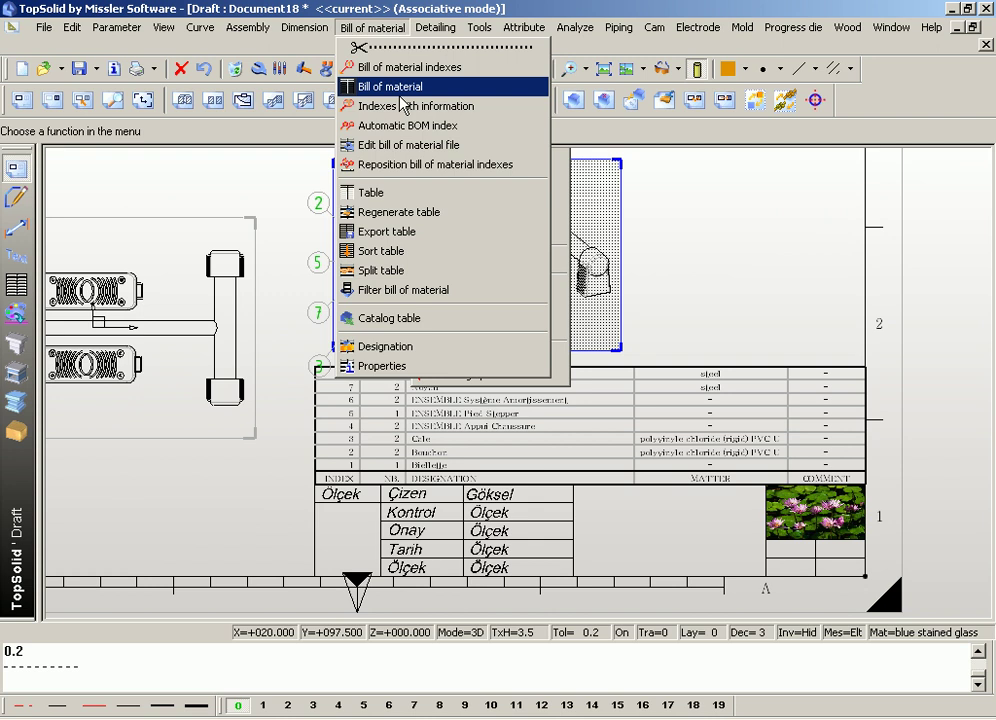
{"action": "left_click", "coordinate": [430, 240]}
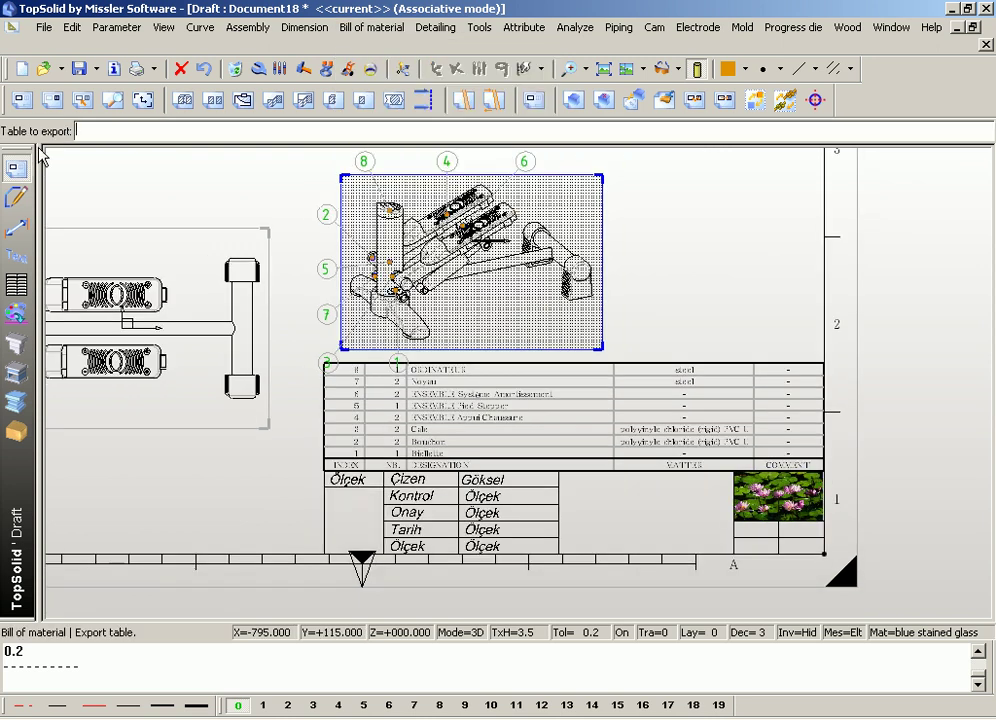
{"action": "left_click", "coordinate": [365, 408]}
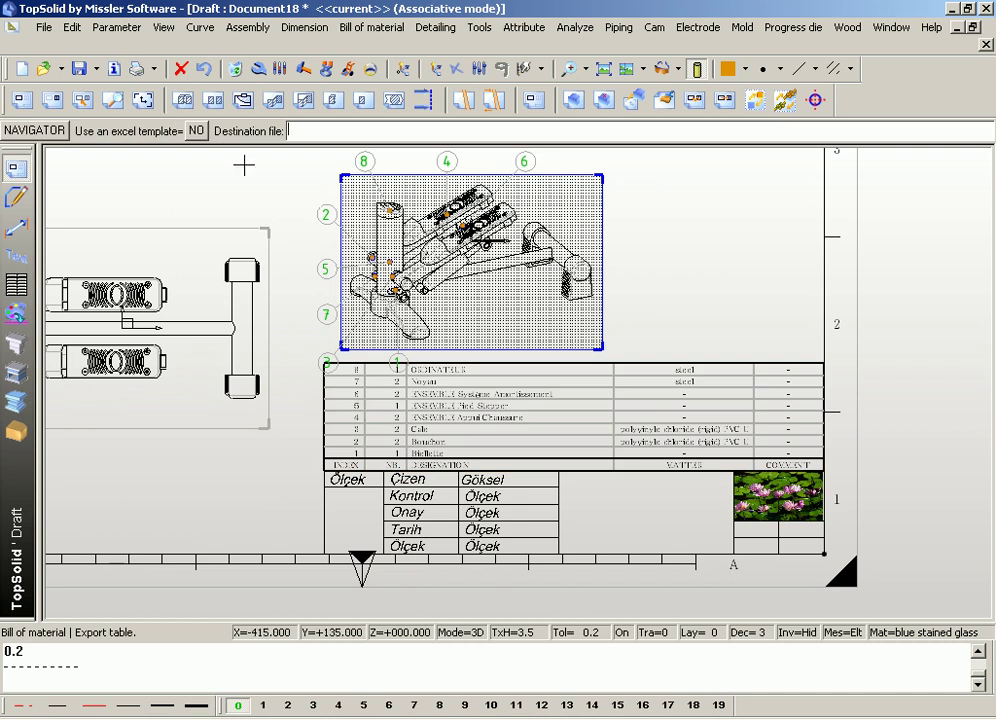
Set the export file to the desktop as Text editor (*.txt) named 'gok'.
{"action": "left_click", "coordinate": [28, 131]}
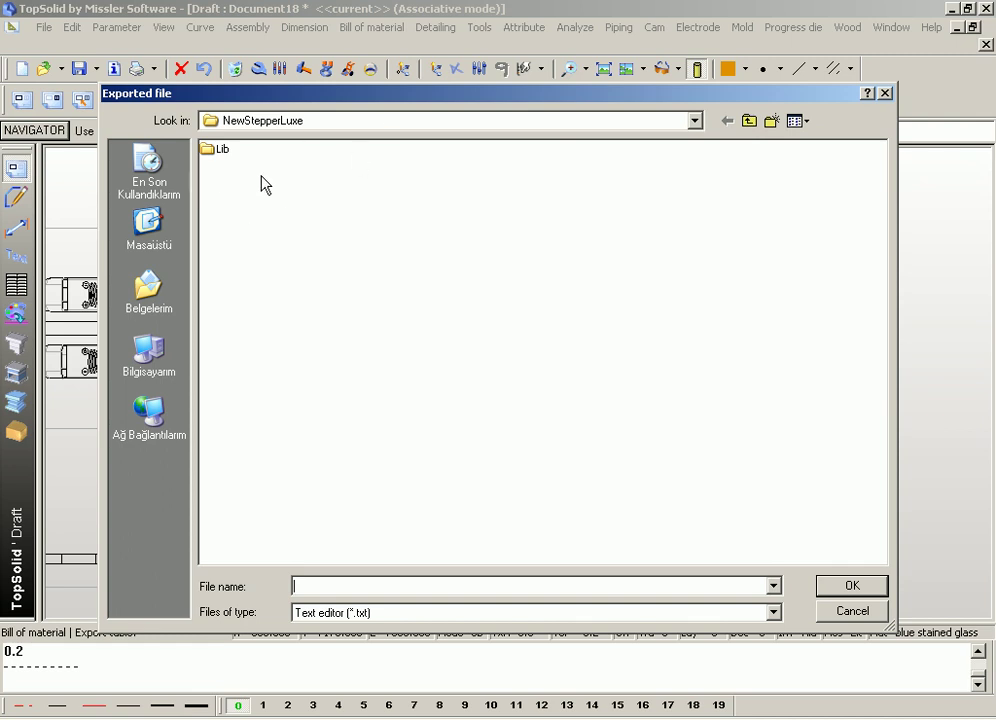
{"action": "left_click", "coordinate": [145, 238]}
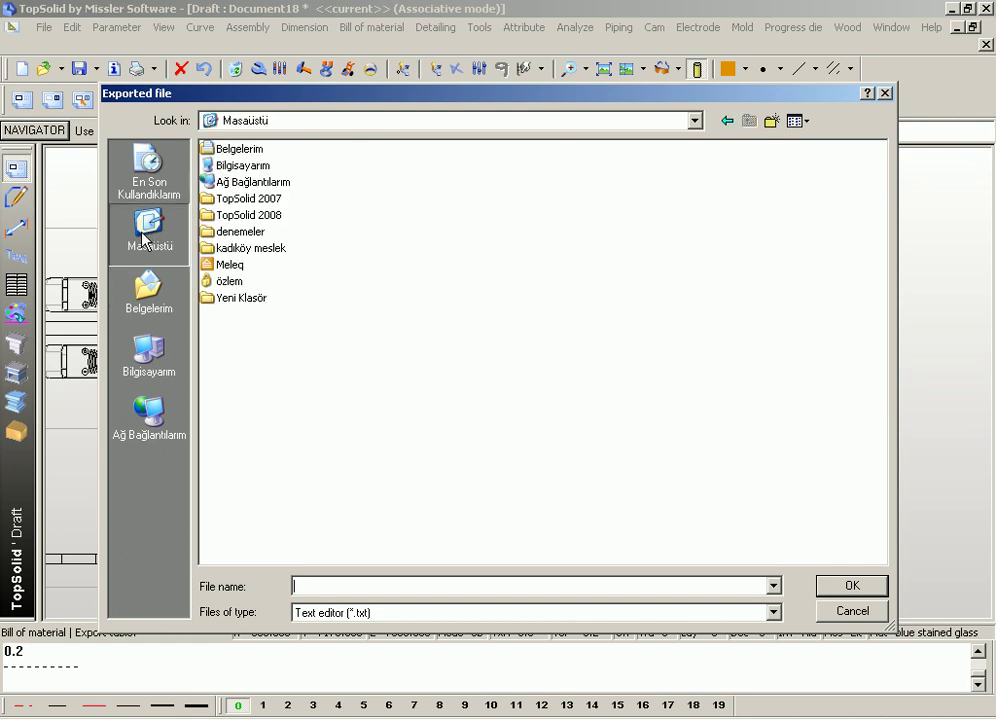
{"action": "left_click", "coordinate": [360, 613]}
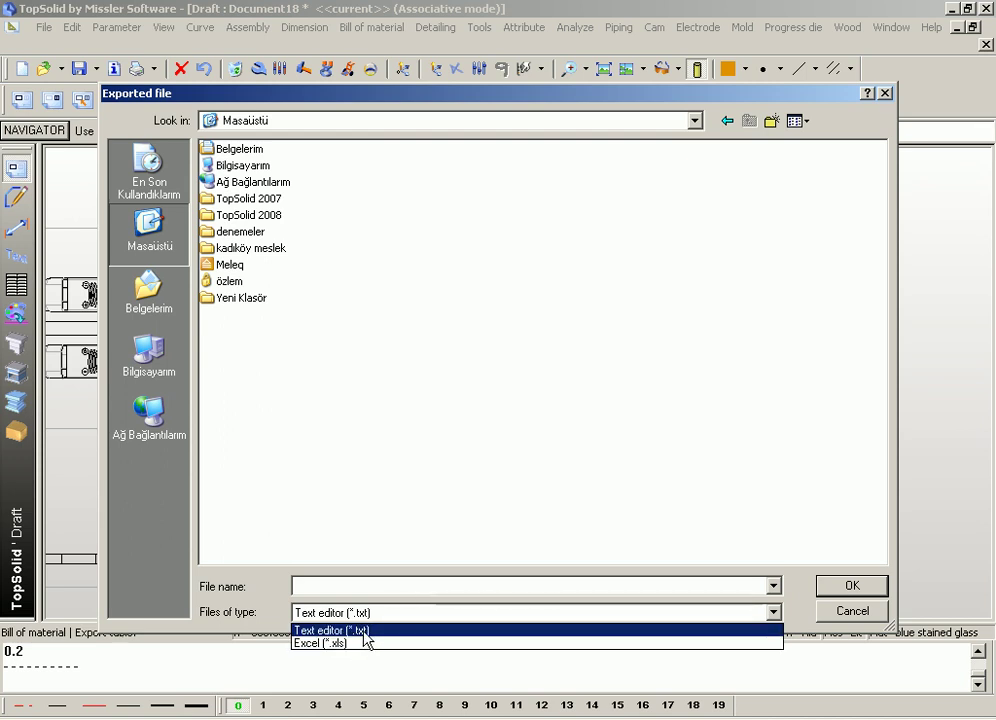
{"action": "left_click", "coordinate": [365, 631]}
{"action": "left_click", "coordinate": [308, 586]}
{"action": "type", "text": "gok"}
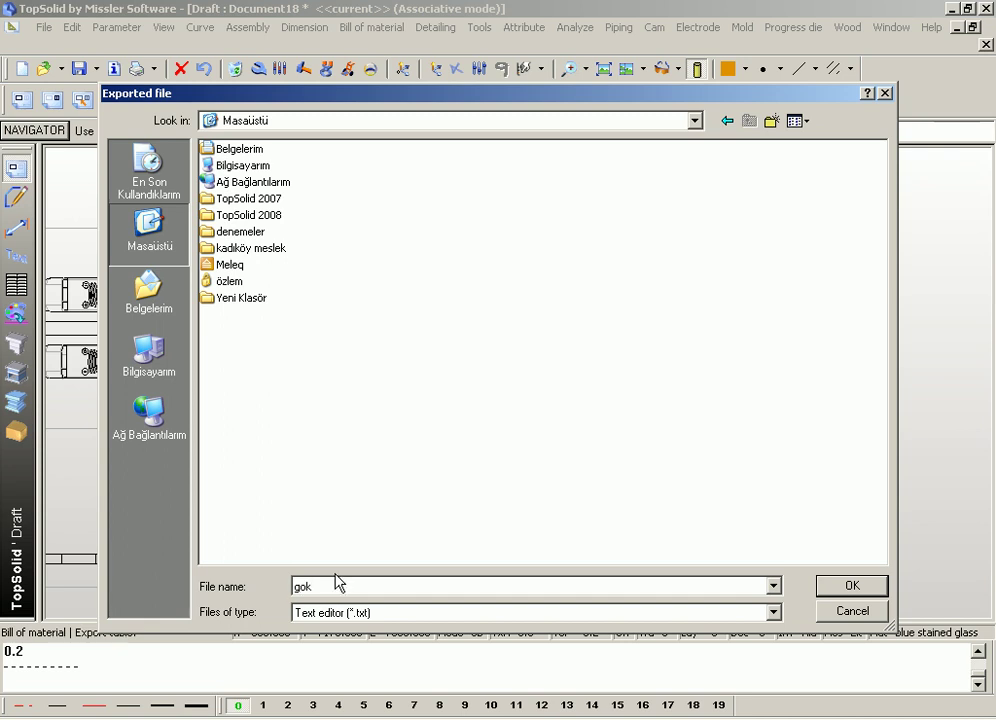
Export the table to gok.txt and move its Notepad window beside the drawing's parts table to compare.
{"action": "left_click", "coordinate": [848, 585]}
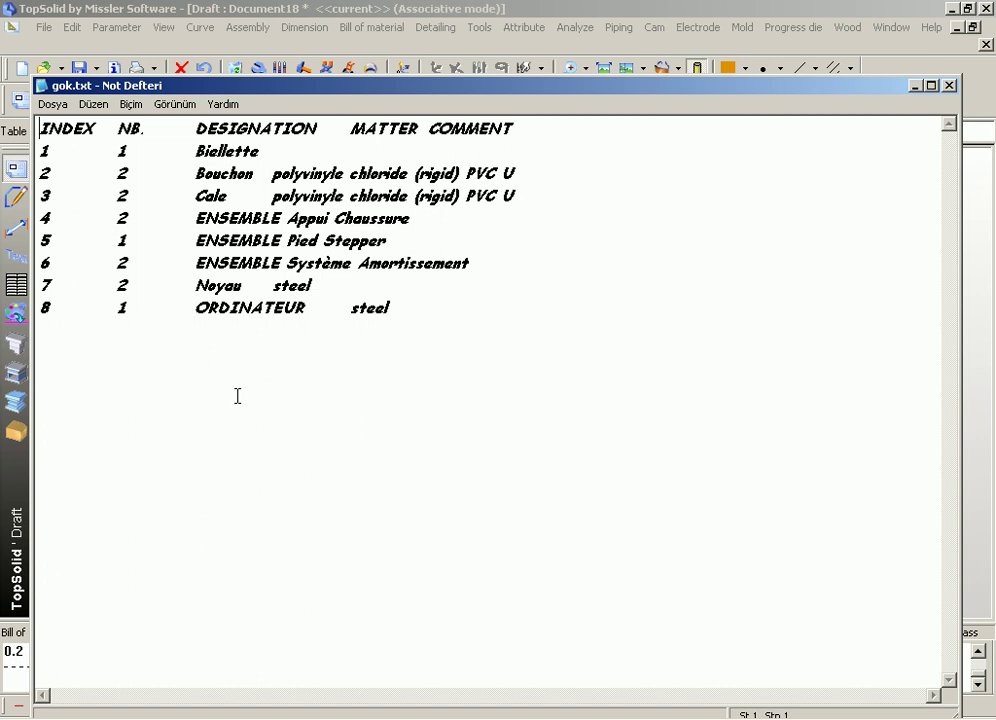
{"action": "left_click", "coordinate": [70, 128]}
{"action": "left_click_drag", "start_coordinate": [491, 86], "coordinate": [544, 478]}
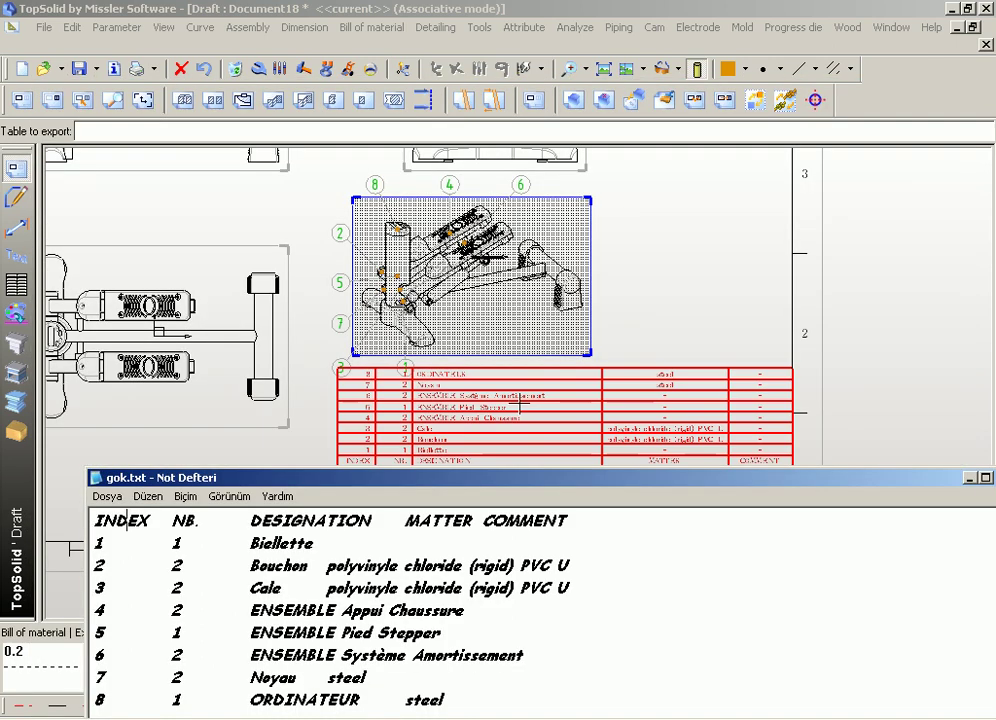
{"action": "left_click_drag", "start_coordinate": [476, 485], "coordinate": [462, 483]}
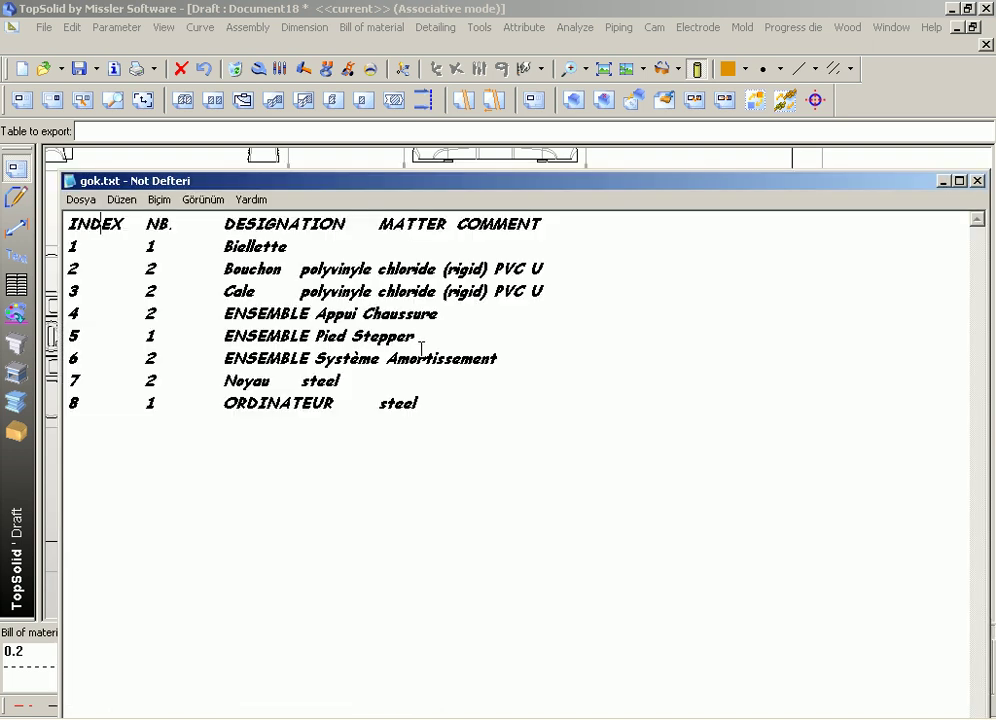
{"action": "double_click", "coordinate": [450, 338]}
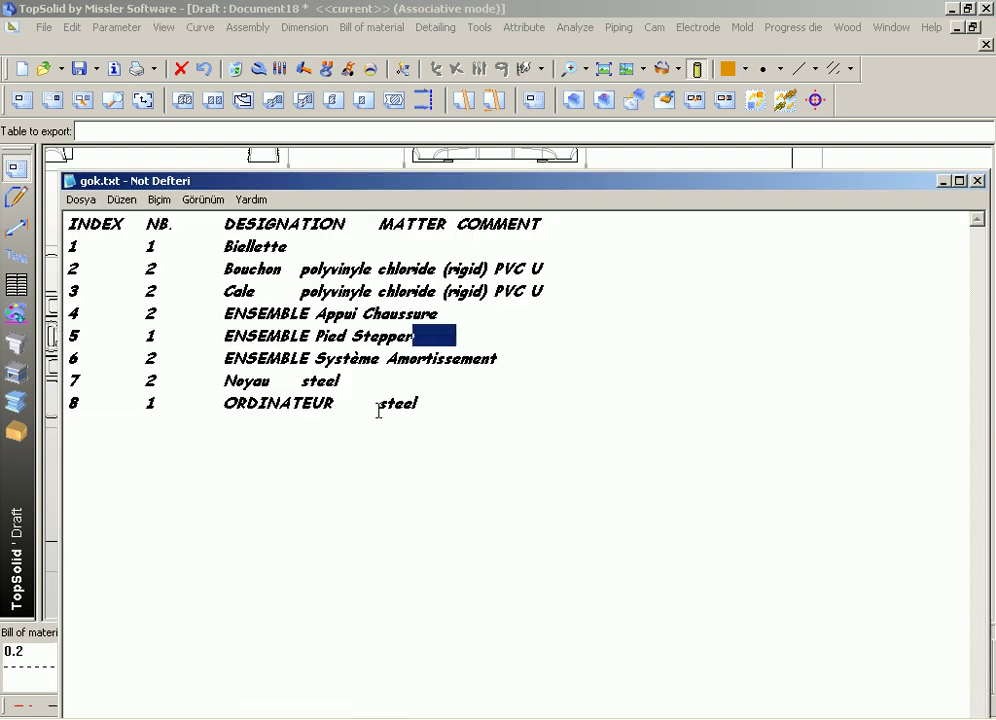
{"action": "left_click", "coordinate": [415, 404]}
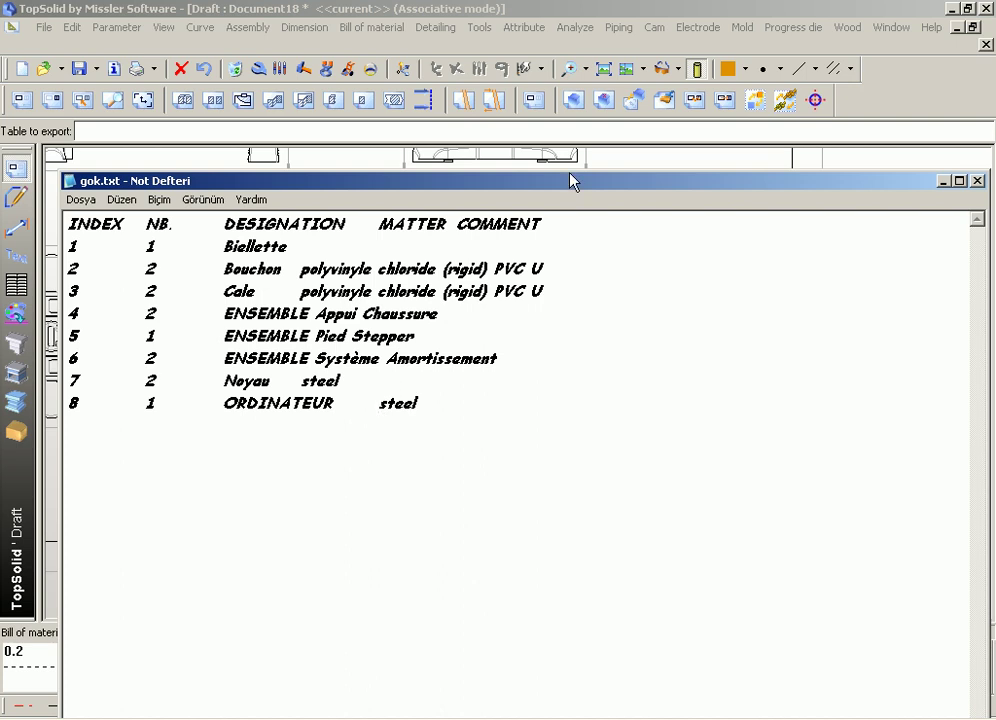
{"action": "left_click_drag", "start_coordinate": [566, 183], "coordinate": [516, 89]}
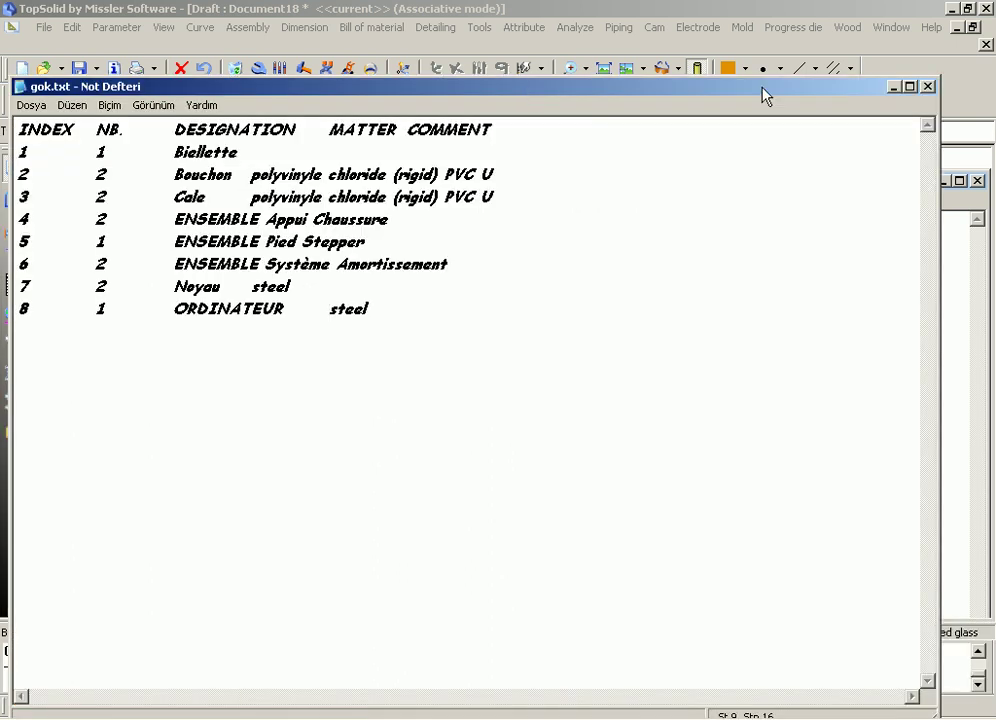
{"action": "left_click_drag", "start_coordinate": [778, 84], "coordinate": [802, 63]}
Close gok.txt, zoom over the ballooned view and eight-row parts table, and launch Modify.
{"action": "left_click", "coordinate": [950, 67]}
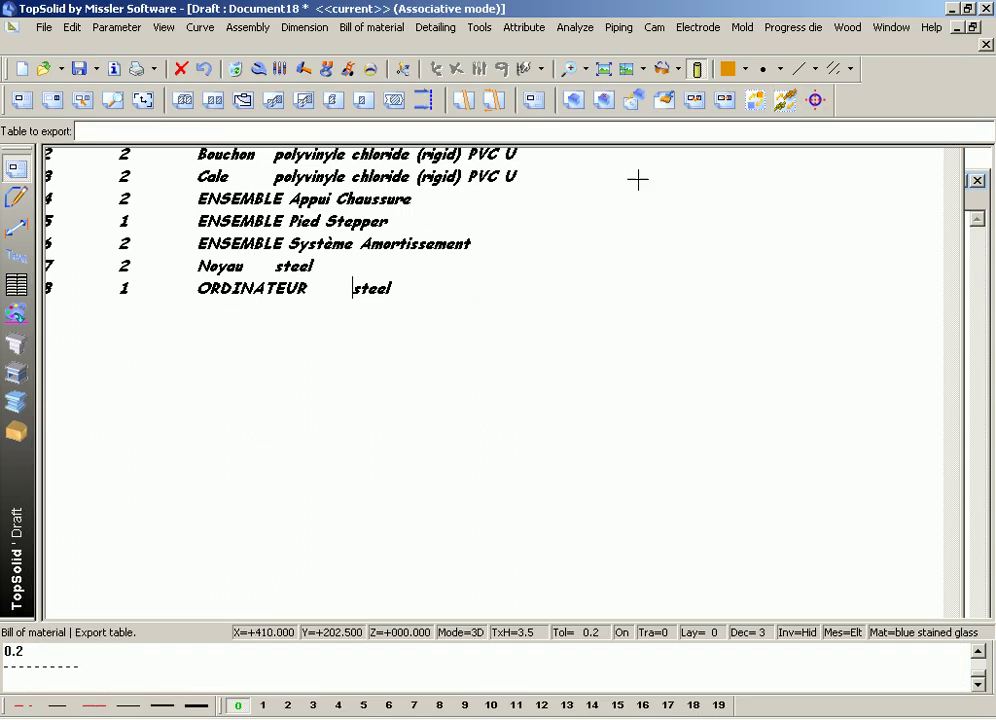
{"action": "scroll", "coordinate": [161, 363], "scroll_direction": "down", "scroll_amount": 2}
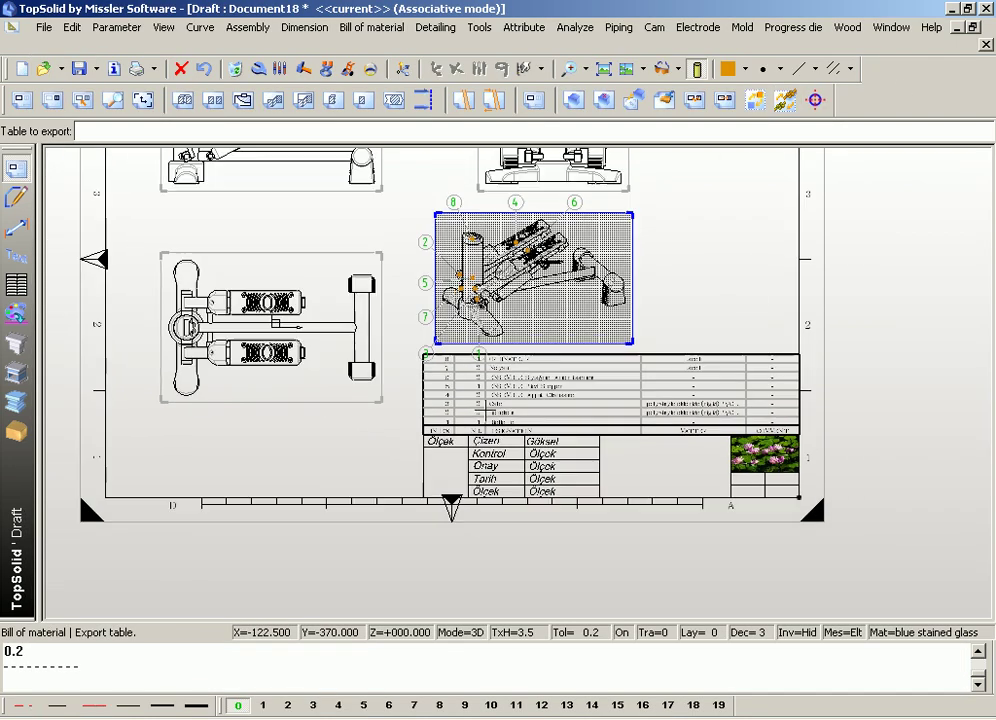
{"action": "scroll", "coordinate": [161, 363], "scroll_direction": "up", "scroll_amount": 2}
{"action": "scroll", "coordinate": [86, 408], "scroll_direction": "up", "scroll_amount": 2}
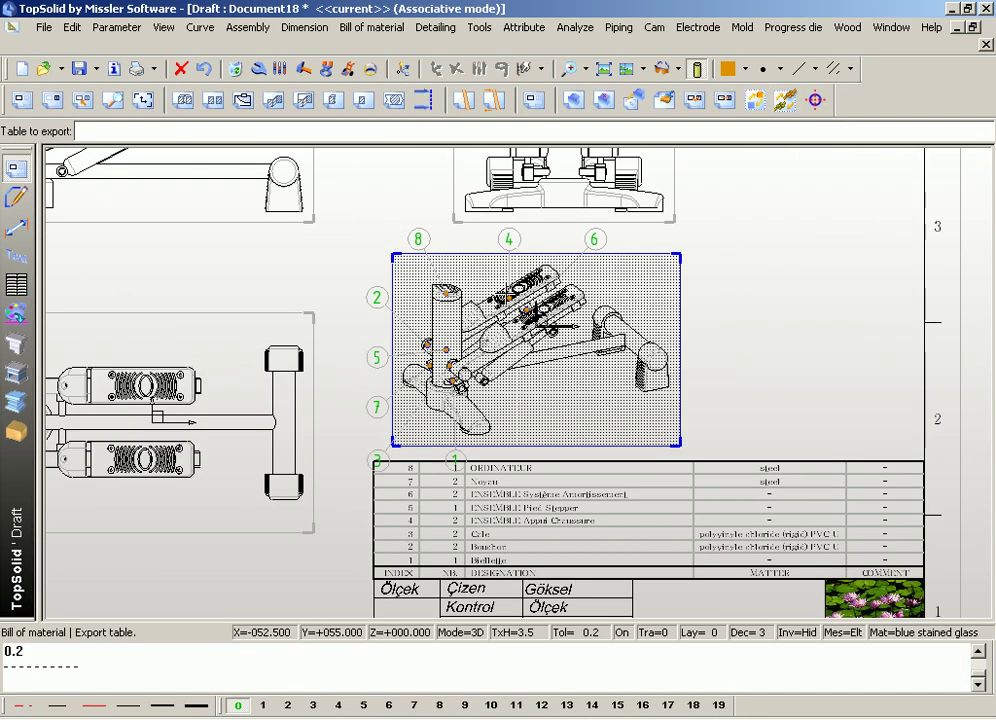
{"action": "scroll", "coordinate": [498, 277], "scroll_direction": "up", "scroll_amount": 1}
{"action": "scroll", "coordinate": [498, 277], "scroll_direction": "down", "scroll_amount": 1}
{"action": "scroll", "coordinate": [498, 277], "scroll_direction": "down", "scroll_amount": 3}
{"action": "scroll", "coordinate": [498, 277], "scroll_direction": "up", "scroll_amount": 3}
{"action": "scroll", "coordinate": [497, 277], "scroll_direction": "up", "scroll_amount": 1}
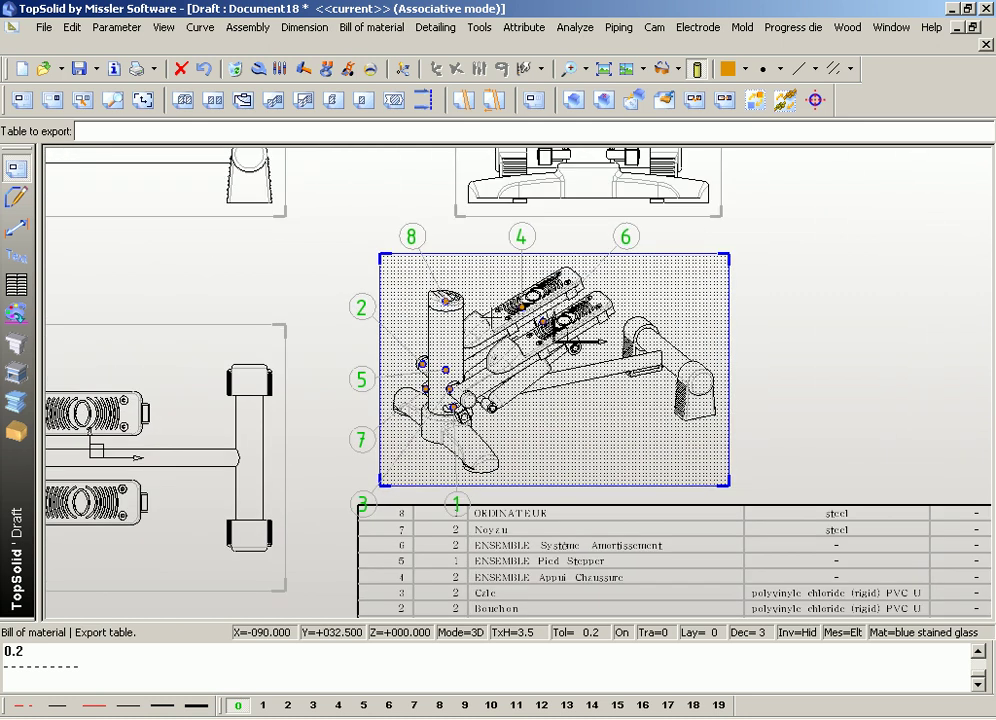
{"action": "scroll", "coordinate": [334, 256], "scroll_direction": "down", "scroll_amount": 2}
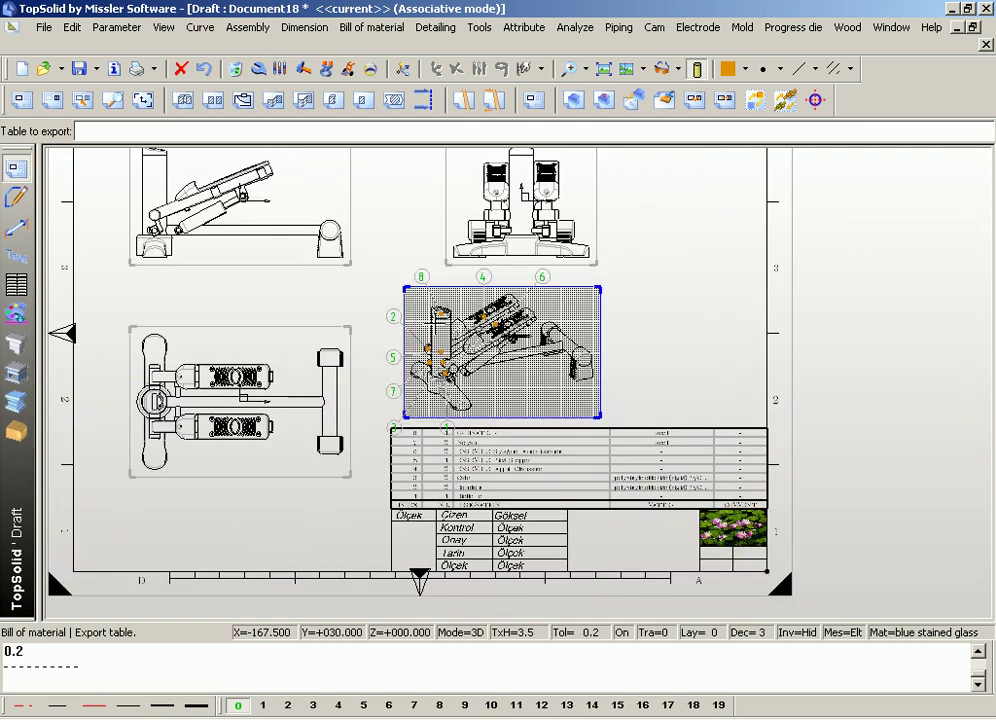
{"action": "scroll", "coordinate": [334, 256], "scroll_direction": "up", "scroll_amount": 3}
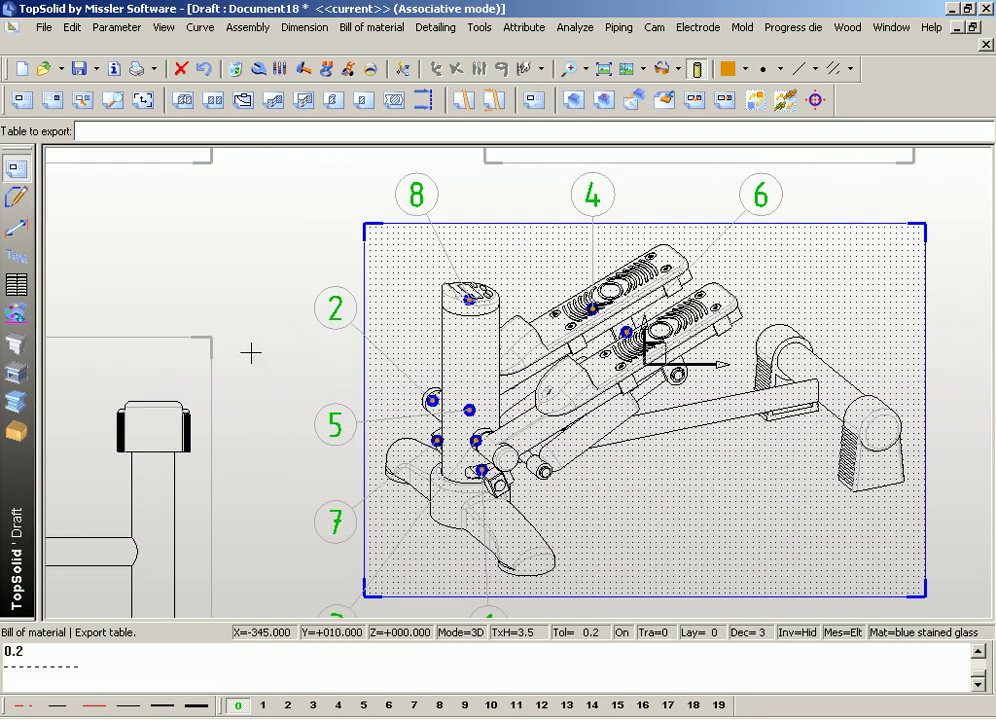
{"action": "scroll", "coordinate": [251, 351], "scroll_direction": "down", "scroll_amount": 1}
{"action": "scroll", "coordinate": [505, 378], "scroll_direction": "up", "scroll_amount": 1}
{"action": "scroll", "coordinate": [500, 360], "scroll_direction": "up", "scroll_amount": 1}
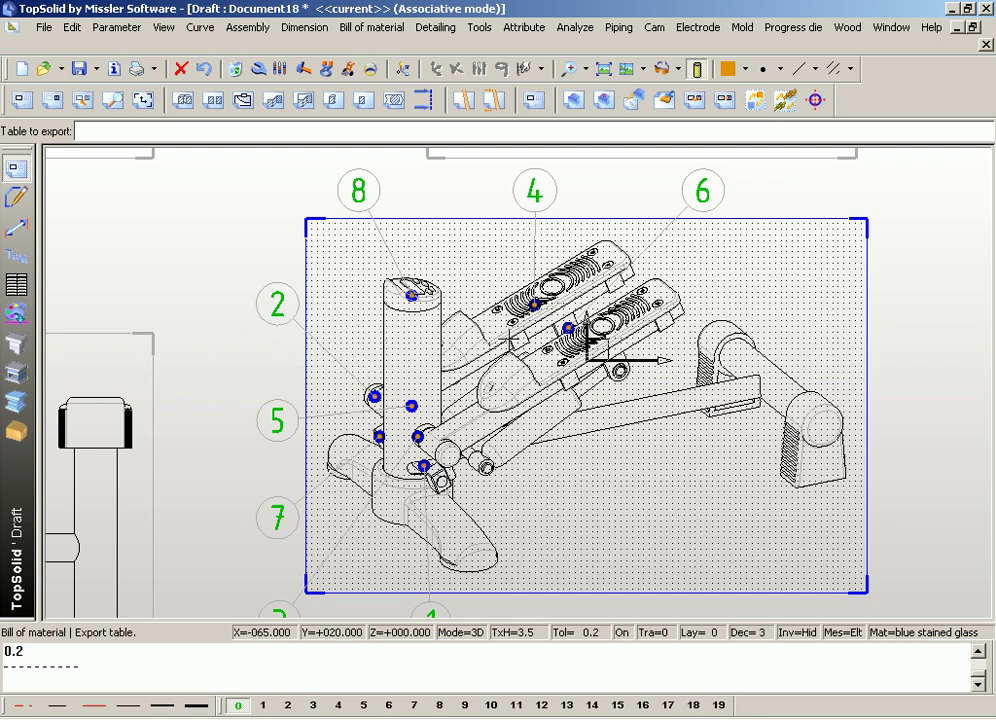
{"action": "scroll", "coordinate": [292, 300], "scroll_direction": "down", "scroll_amount": 3}
{"action": "scroll", "coordinate": [398, 358], "scroll_direction": "down", "scroll_amount": 2}
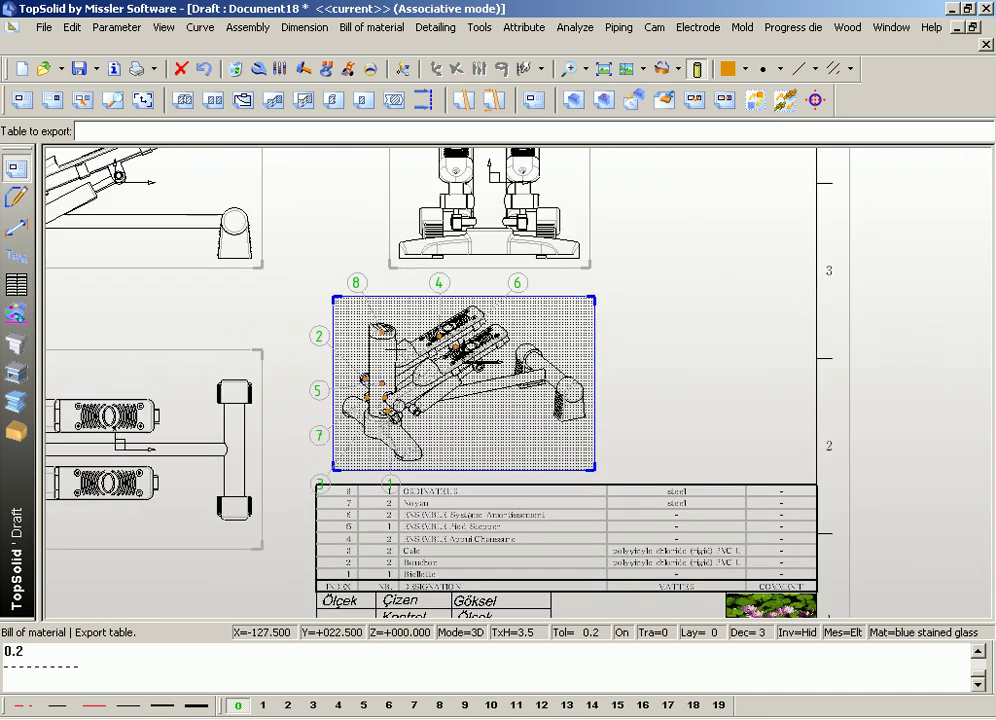
{"action": "scroll", "coordinate": [345, 229], "scroll_direction": "up", "scroll_amount": 3}
{"action": "left_click", "coordinate": [259, 68]}
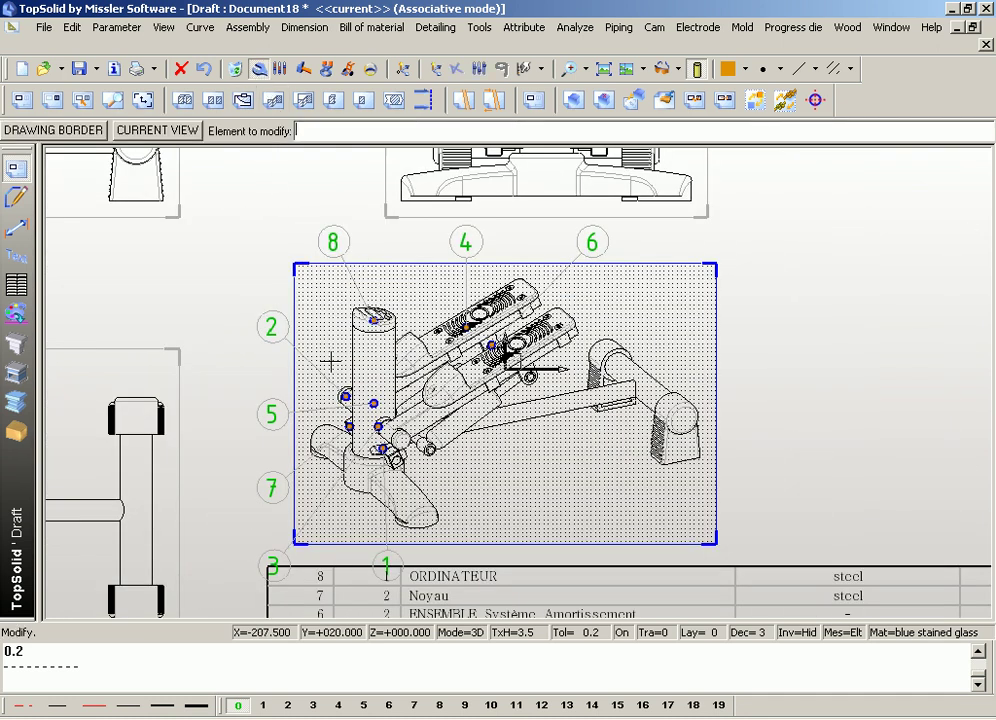
Enable Shading view on the isometric view and regenerate it.
{"action": "left_click", "coordinate": [308, 284]}
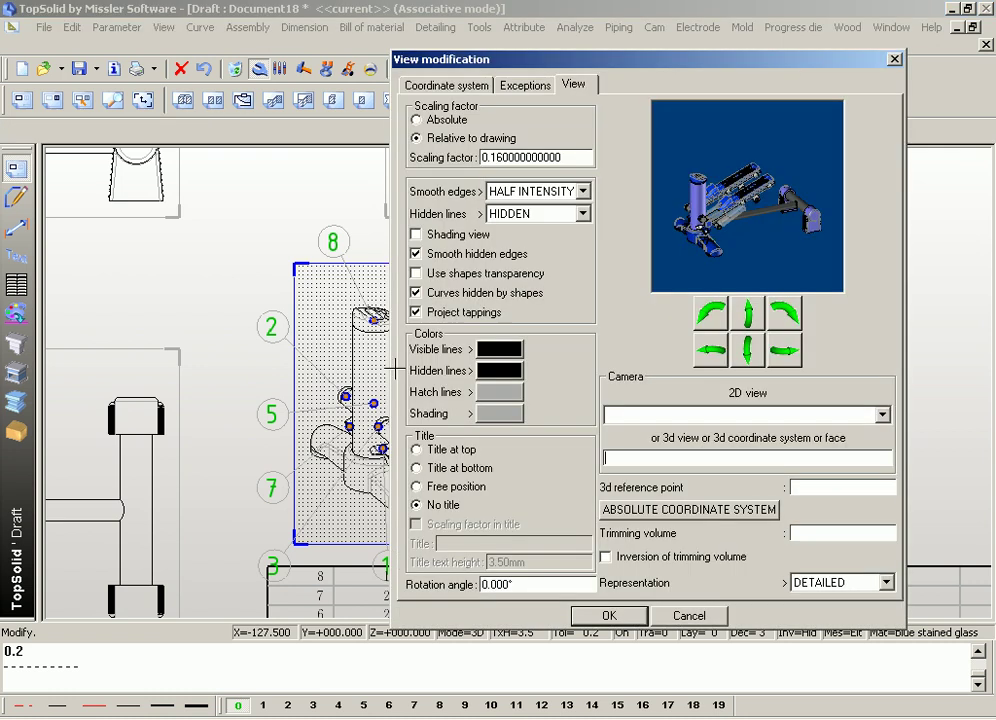
{"action": "left_click", "coordinate": [417, 236]}
{"action": "left_click", "coordinate": [607, 614]}
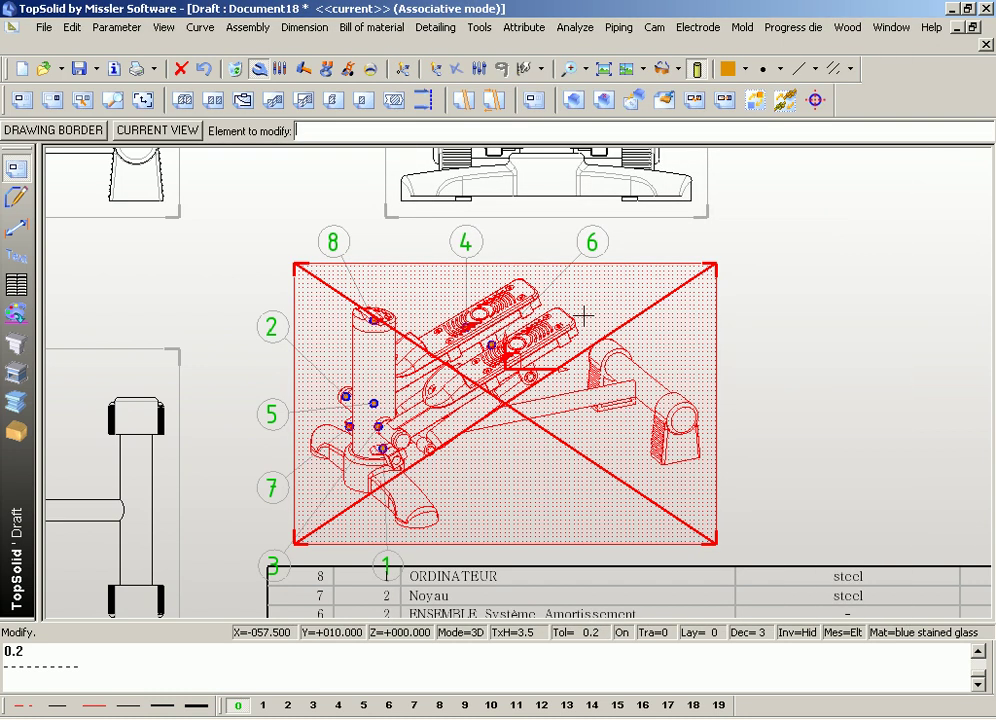
{"action": "left_click", "coordinate": [664, 100]}
{"action": "left_click", "coordinate": [671, 262]}
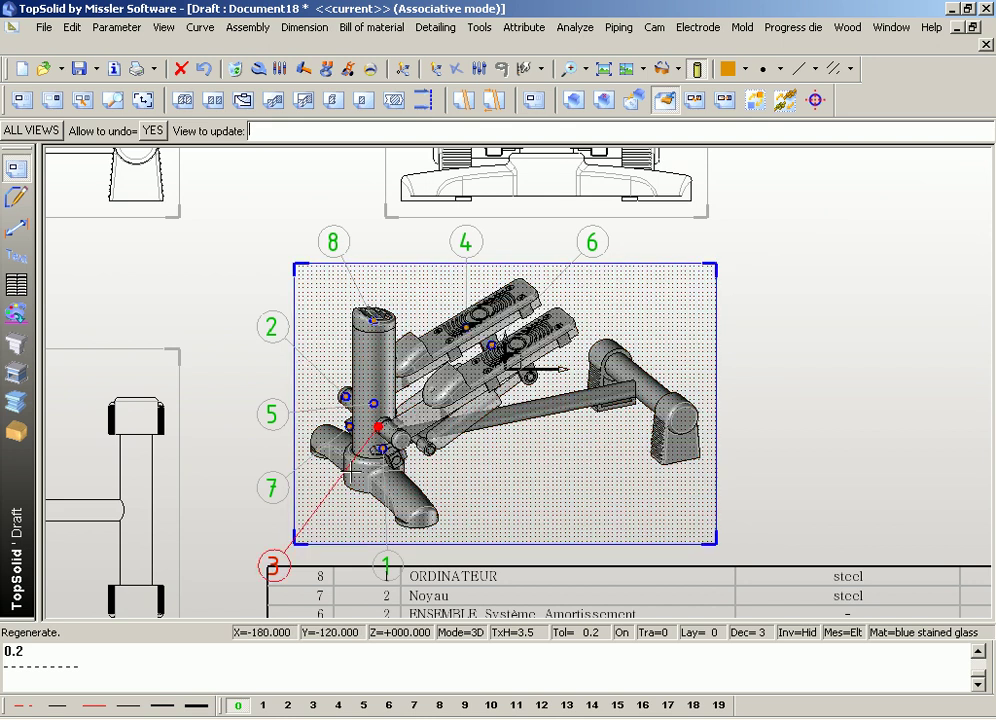
{"action": "scroll", "coordinate": [345, 462], "scroll_direction": "up", "scroll_amount": 2}
{"action": "scroll", "coordinate": [345, 462], "scroll_direction": "up", "scroll_amount": 1}
{"action": "scroll", "coordinate": [345, 462], "scroll_direction": "up", "scroll_amount": 2}
{"action": "scroll", "coordinate": [345, 462], "scroll_direction": "down", "scroll_amount": 1}
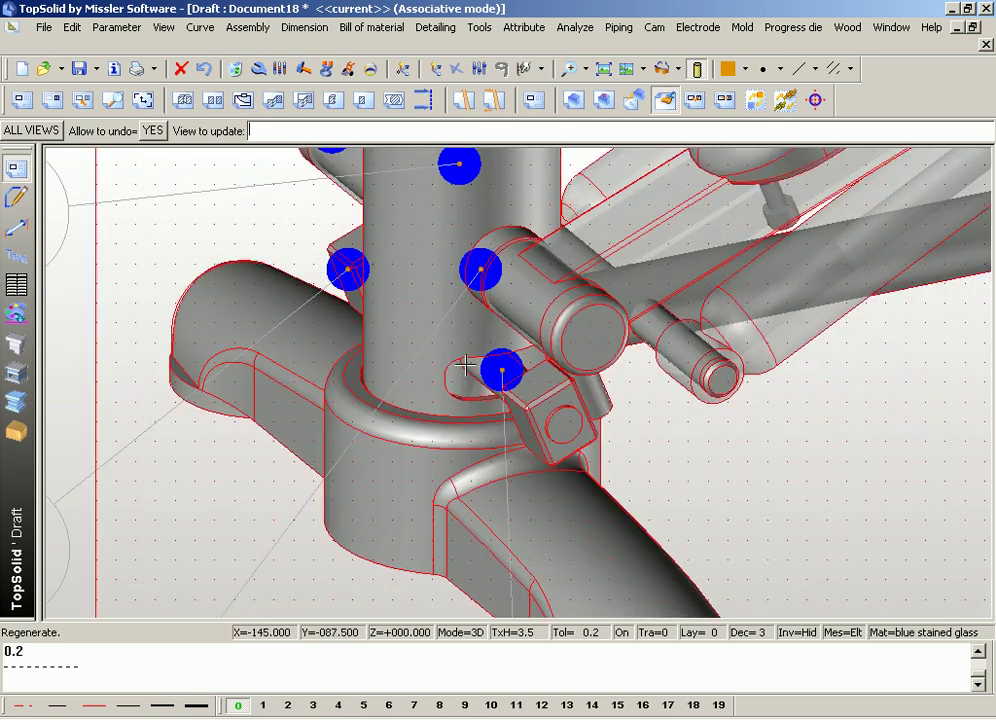
{"action": "scroll", "coordinate": [447, 374], "scroll_direction": "down", "scroll_amount": 1}
{"action": "scroll", "coordinate": [375, 378], "scroll_direction": "down", "scroll_amount": 2}
{"action": "scroll", "coordinate": [386, 455], "scroll_direction": "down", "scroll_amount": 1}
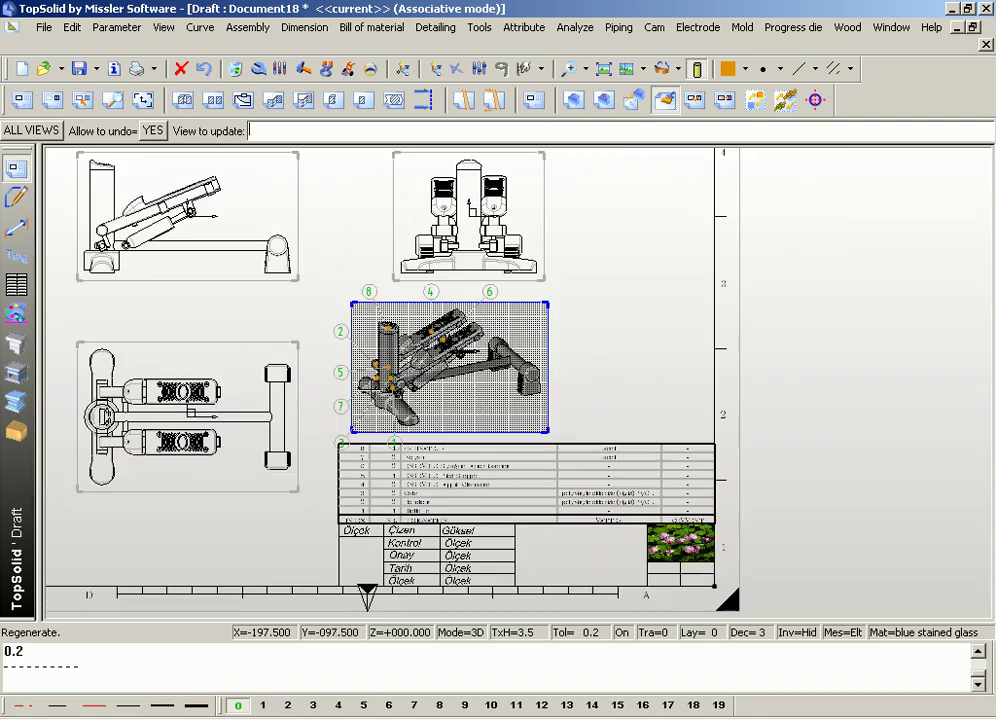
{"action": "scroll", "coordinate": [475, 325], "scroll_direction": "up", "scroll_amount": 1}
{"action": "scroll", "coordinate": [466, 307], "scroll_direction": "up", "scroll_amount": 2}
{"action": "scroll", "coordinate": [463, 307], "scroll_direction": "down", "scroll_amount": 1}
{"action": "scroll", "coordinate": [461, 311], "scroll_direction": "down", "scroll_amount": 1}
{"action": "scroll", "coordinate": [470, 380], "scroll_direction": "down", "scroll_amount": 1}
{"action": "scroll", "coordinate": [505, 505], "scroll_direction": "up", "scroll_amount": 1}
{"action": "scroll", "coordinate": [487, 445], "scroll_direction": "up", "scroll_amount": 3}
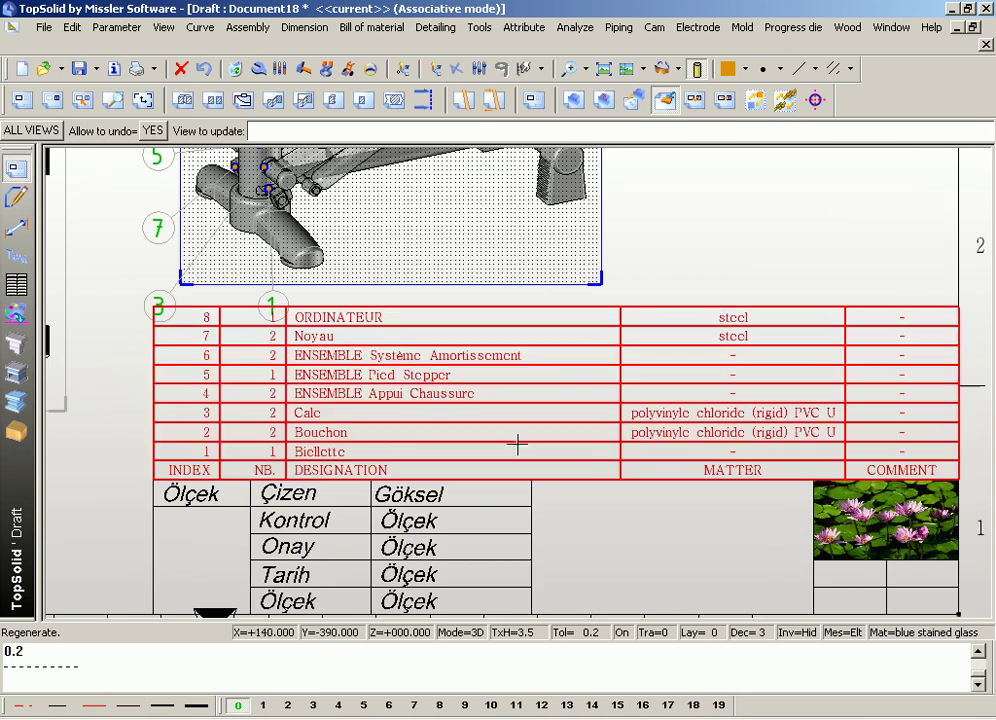
{"action": "scroll", "coordinate": [518, 442], "scroll_direction": "up", "scroll_amount": 1}
{"action": "scroll", "coordinate": [520, 442], "scroll_direction": "down", "scroll_amount": 1}
{"action": "scroll", "coordinate": [519, 443], "scroll_direction": "down", "scroll_amount": 2}
{"action": "scroll", "coordinate": [509, 469], "scroll_direction": "down", "scroll_amount": 1}
{"action": "scroll", "coordinate": [420, 440], "scroll_direction": "down", "scroll_amount": 1}
{"action": "scroll", "coordinate": [325, 423], "scroll_direction": "down", "scroll_amount": 2}
{"action": "scroll", "coordinate": [380, 420], "scroll_direction": "up", "scroll_amount": 1}
{"action": "scroll", "coordinate": [420, 415], "scroll_direction": "up", "scroll_amount": 1}
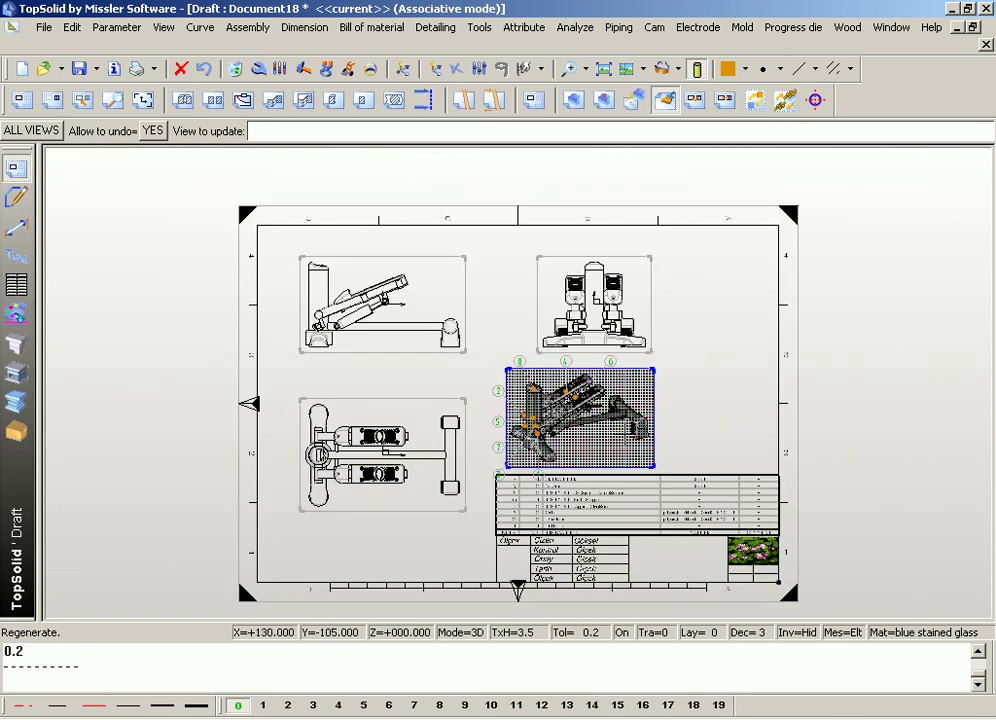
{"action": "scroll", "coordinate": [427, 390], "scroll_direction": "up", "scroll_amount": 1}
{"action": "scroll", "coordinate": [425, 384], "scroll_direction": "down", "scroll_amount": 2}
{"action": "scroll", "coordinate": [372, 374], "scroll_direction": "down", "scroll_amount": 3}
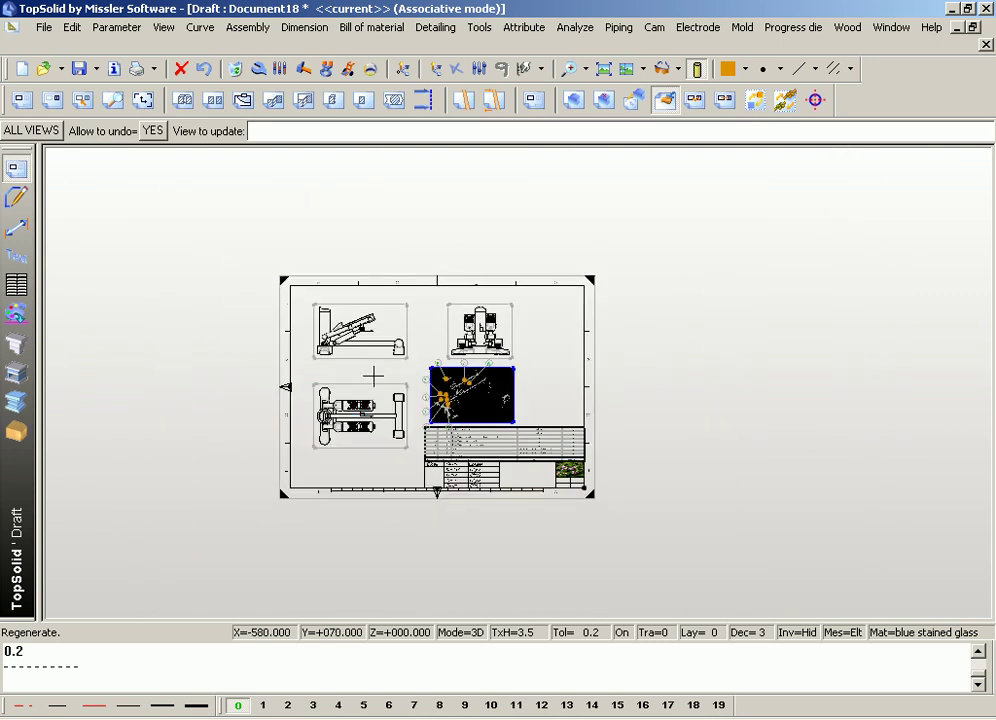
{"action": "scroll", "coordinate": [372, 374], "scroll_direction": "up", "scroll_amount": 2}
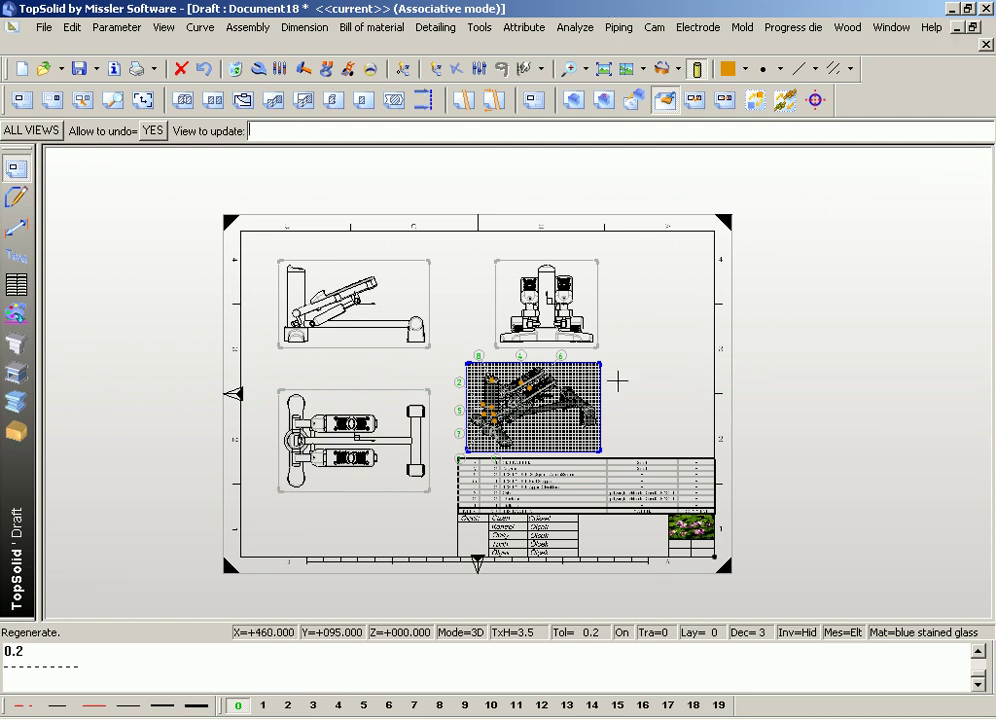
{"action": "scroll", "coordinate": [583, 381], "scroll_direction": "up", "scroll_amount": 2}
{"action": "scroll", "coordinate": [583, 381], "scroll_direction": "up", "scroll_amount": 2}
{"action": "scroll", "coordinate": [580, 393], "scroll_direction": "up", "scroll_amount": 1}
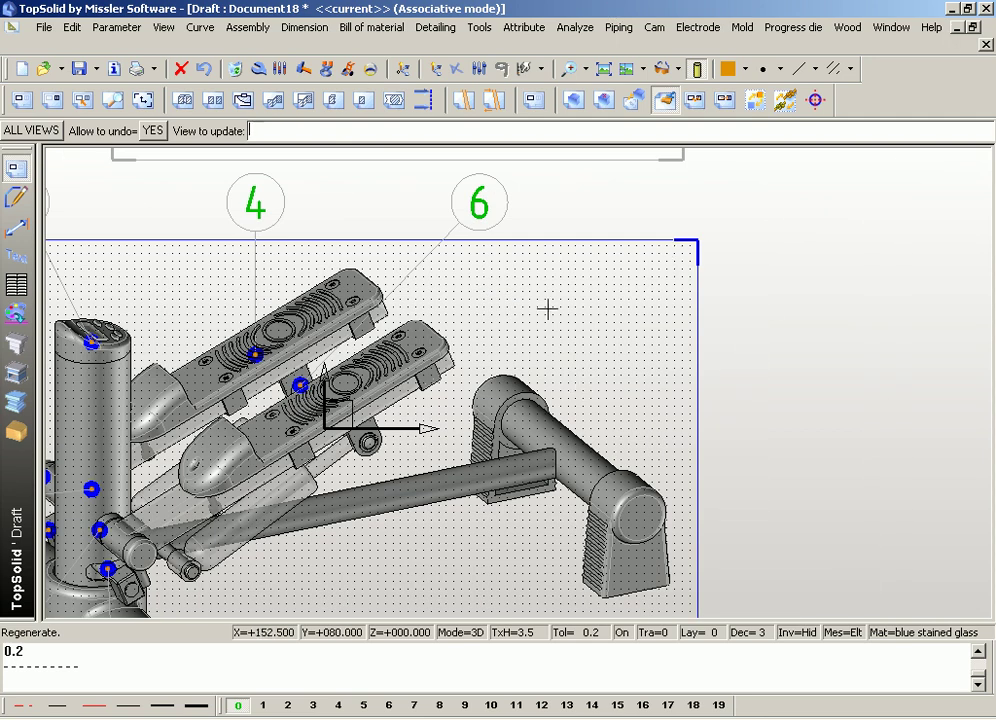
{"action": "scroll", "coordinate": [530, 307], "scroll_direction": "up", "scroll_amount": 1}
{"action": "scroll", "coordinate": [485, 329], "scroll_direction": "up", "scroll_amount": 1}
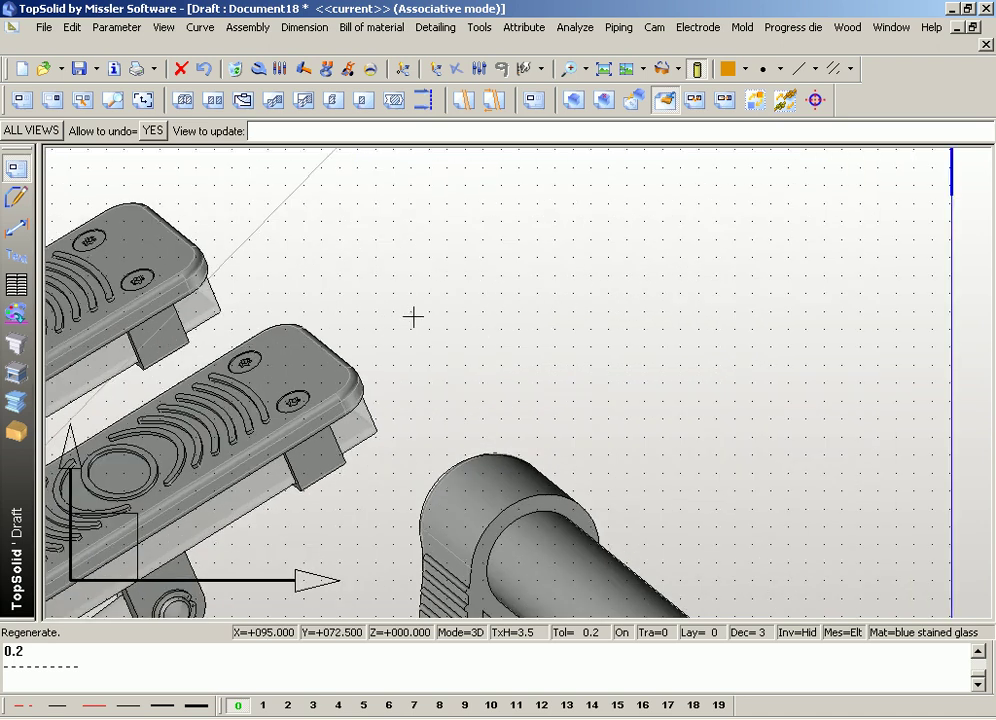
{"action": "scroll", "coordinate": [498, 326], "scroll_direction": "down", "scroll_amount": 1}
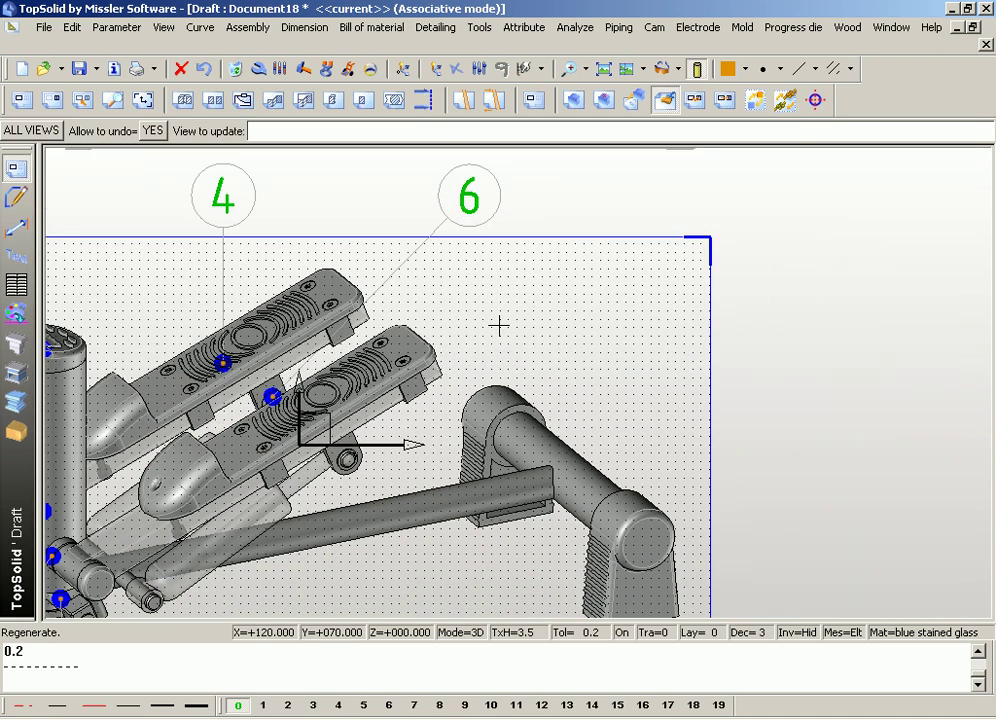
{"action": "scroll", "coordinate": [498, 326], "scroll_direction": "down", "scroll_amount": 2}
{"action": "scroll", "coordinate": [498, 326], "scroll_direction": "down", "scroll_amount": 1}
{"action": "scroll", "coordinate": [420, 290], "scroll_direction": "down", "scroll_amount": 1}
{"action": "scroll", "coordinate": [411, 270], "scroll_direction": "up", "scroll_amount": 2}
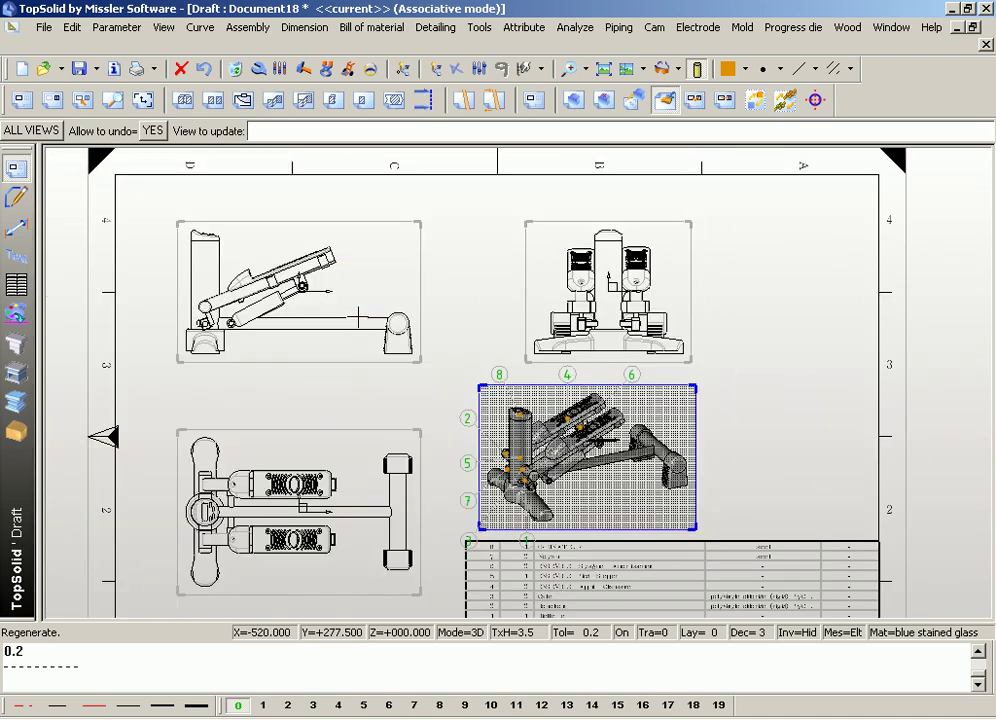
{"action": "scroll", "coordinate": [411, 269], "scroll_direction": "up", "scroll_amount": 1}
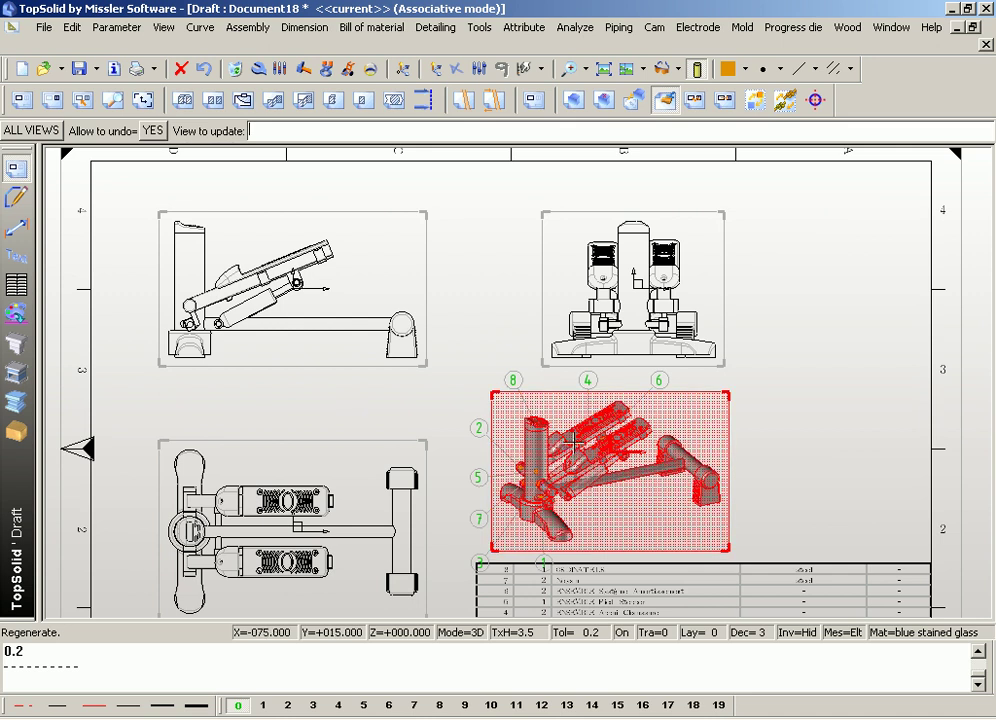
{"action": "scroll", "coordinate": [543, 385], "scroll_direction": "down", "scroll_amount": 5}
{"action": "scroll", "coordinate": [532, 405], "scroll_direction": "up", "scroll_amount": 1}
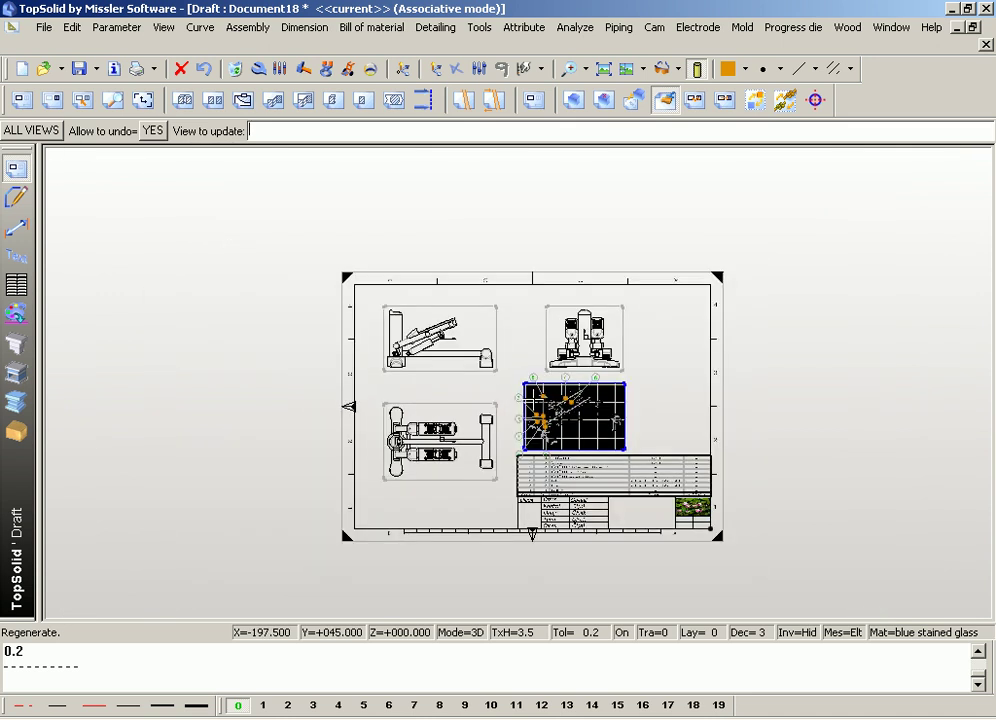
{"action": "scroll", "coordinate": [512, 415], "scroll_direction": "down", "scroll_amount": 2}
{"action": "scroll", "coordinate": [519, 395], "scroll_direction": "up", "scroll_amount": 2}
{"action": "scroll", "coordinate": [517, 395], "scroll_direction": "up", "scroll_amount": 1}
{"action": "scroll", "coordinate": [517, 395], "scroll_direction": "up", "scroll_amount": 1}
{"action": "scroll", "coordinate": [517, 395], "scroll_direction": "down", "scroll_amount": 2}
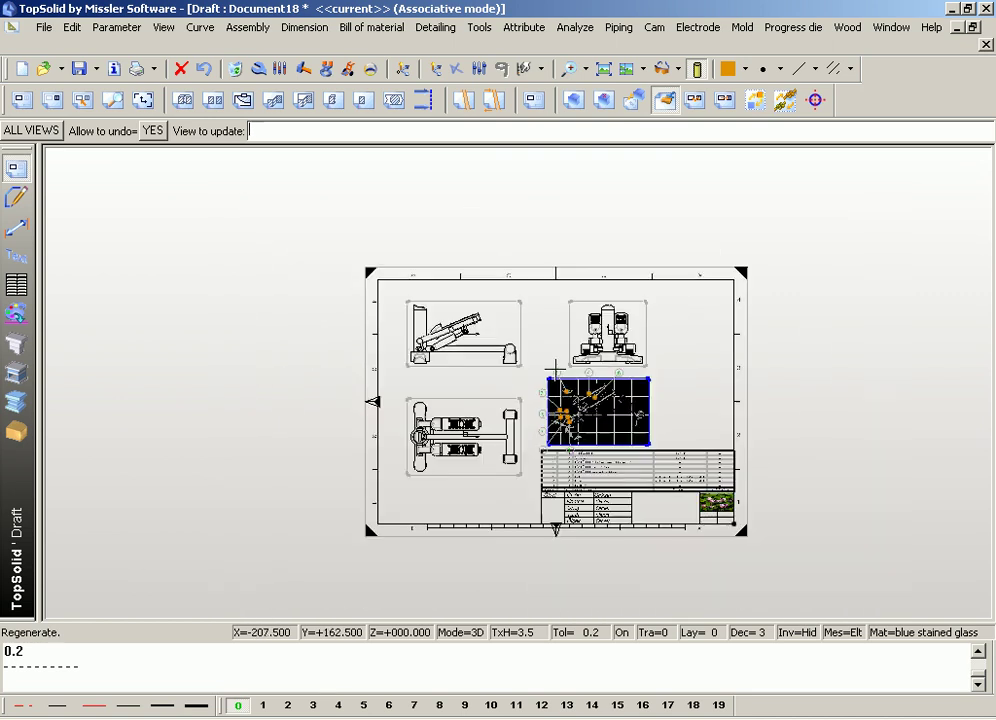